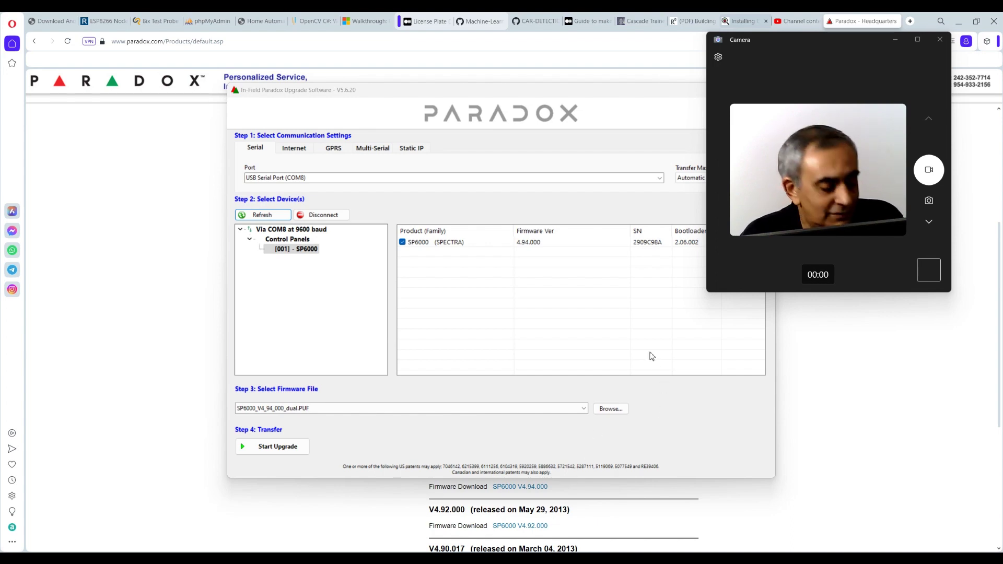
Launch WinLoad from Start search and select the SP6000 panel in the upgrade software's device list
key("super")
type("win")
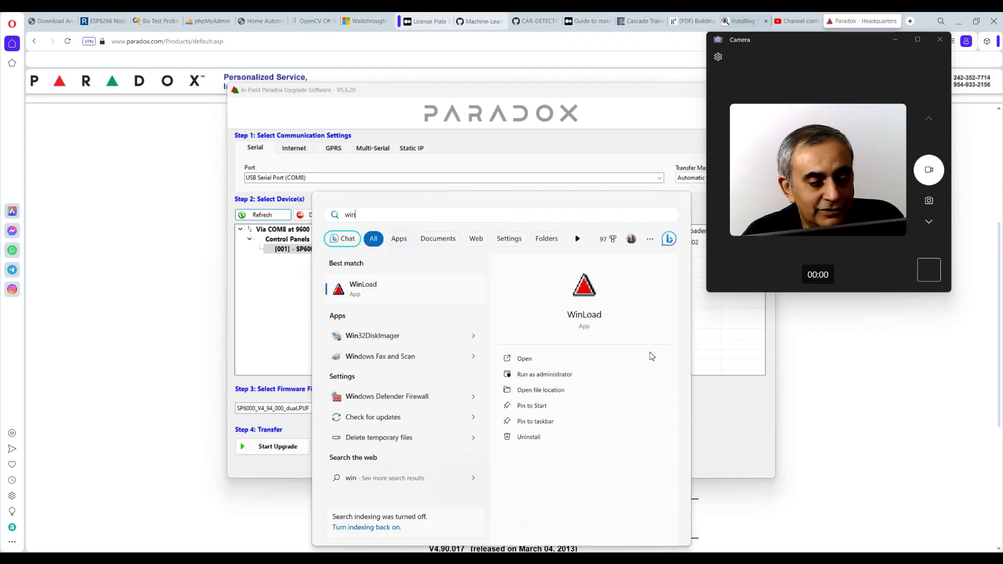
left_click(451, 290)
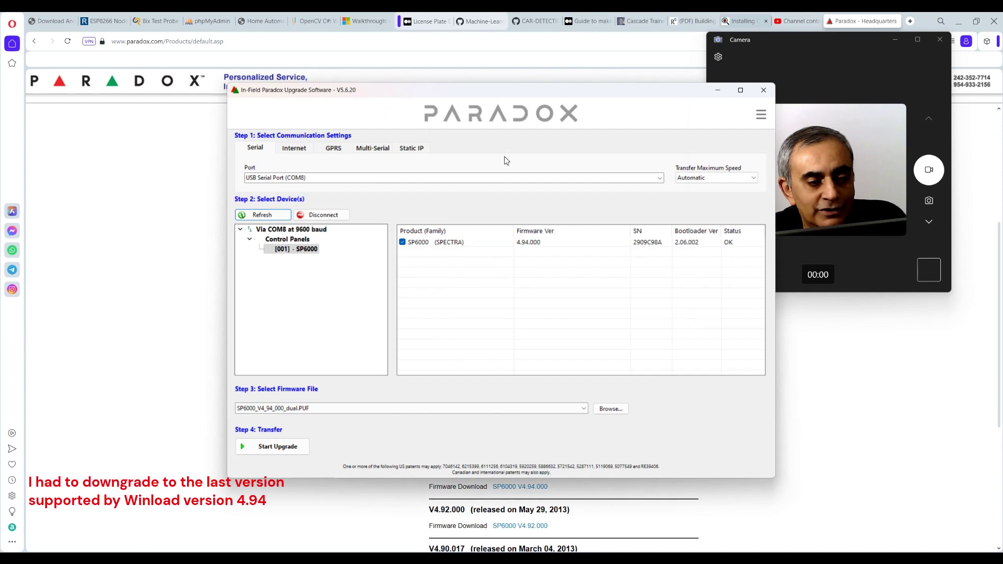
left_click(537, 247)
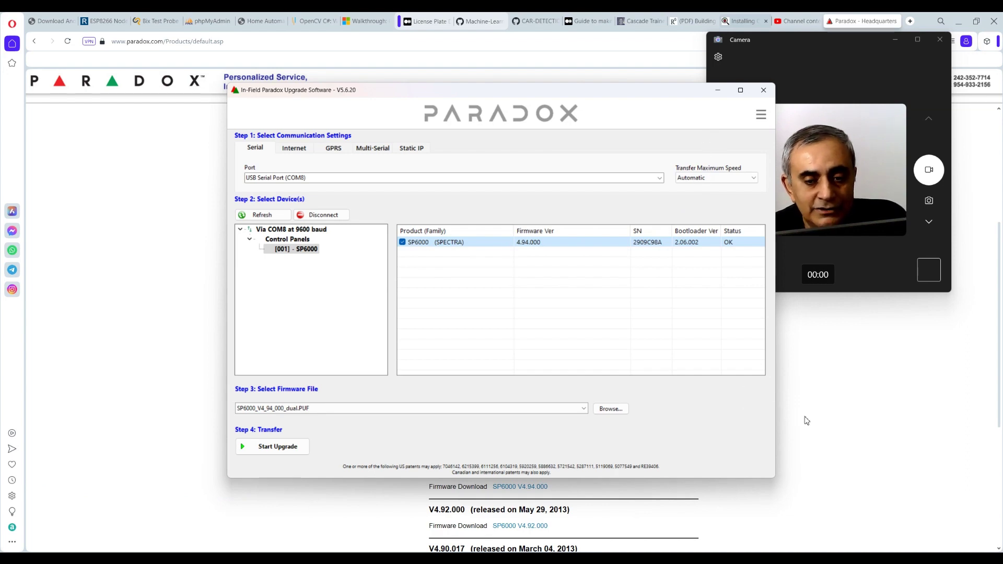
Log in to WinLoad as the master user with the account password, then glance at the Accounts menu
left_click(718, 559)
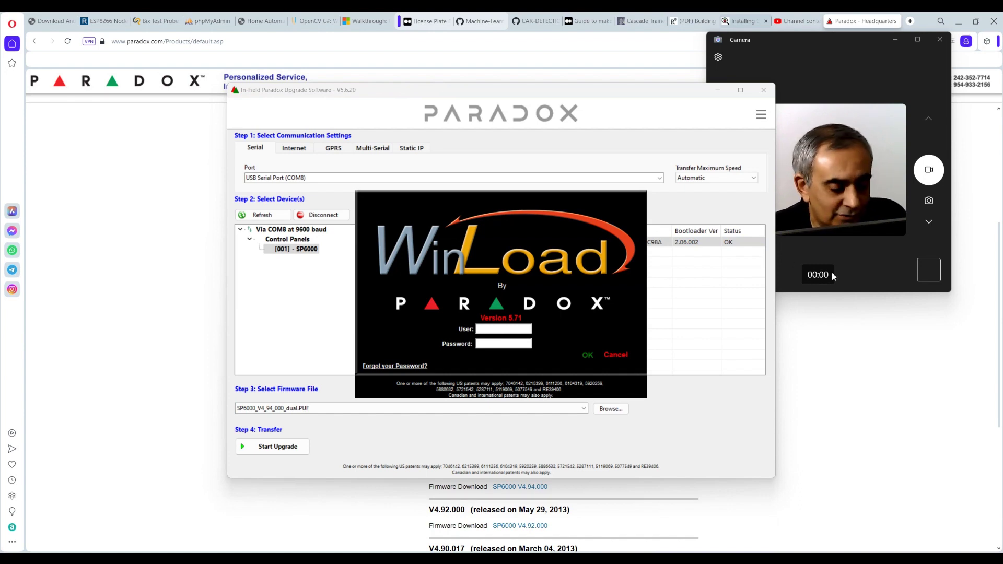
type("master")
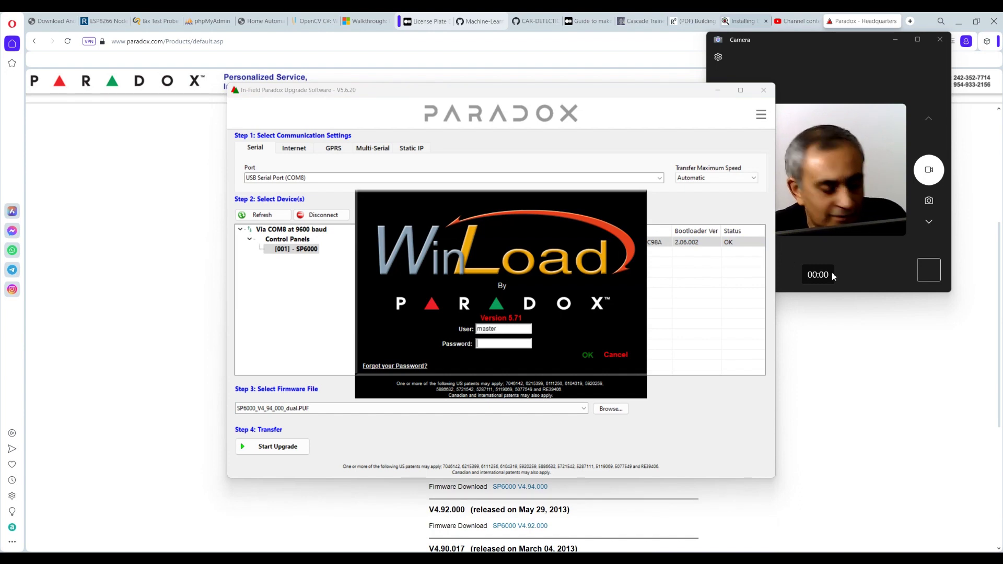
type("1234")
key("Return")
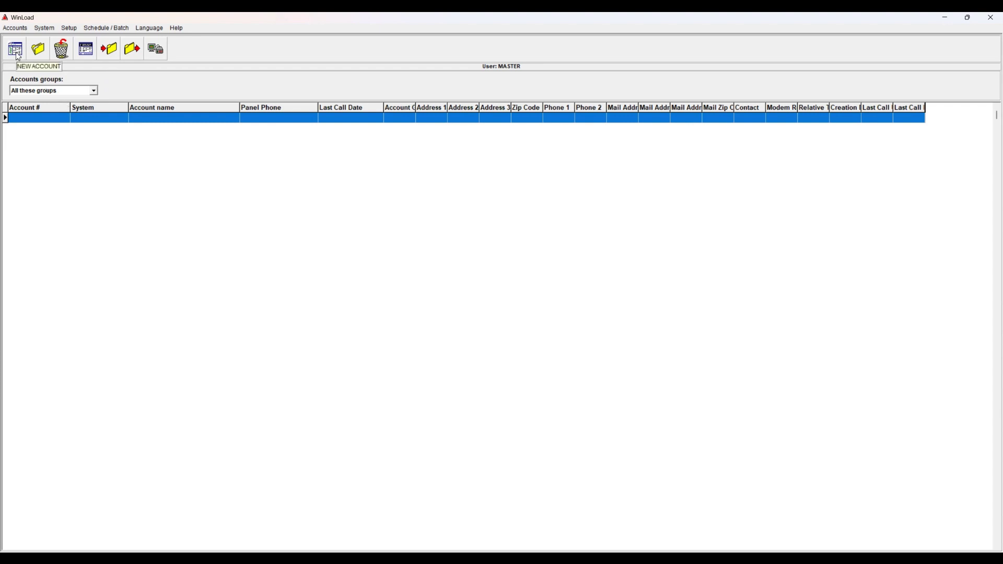
left_click(15, 27)
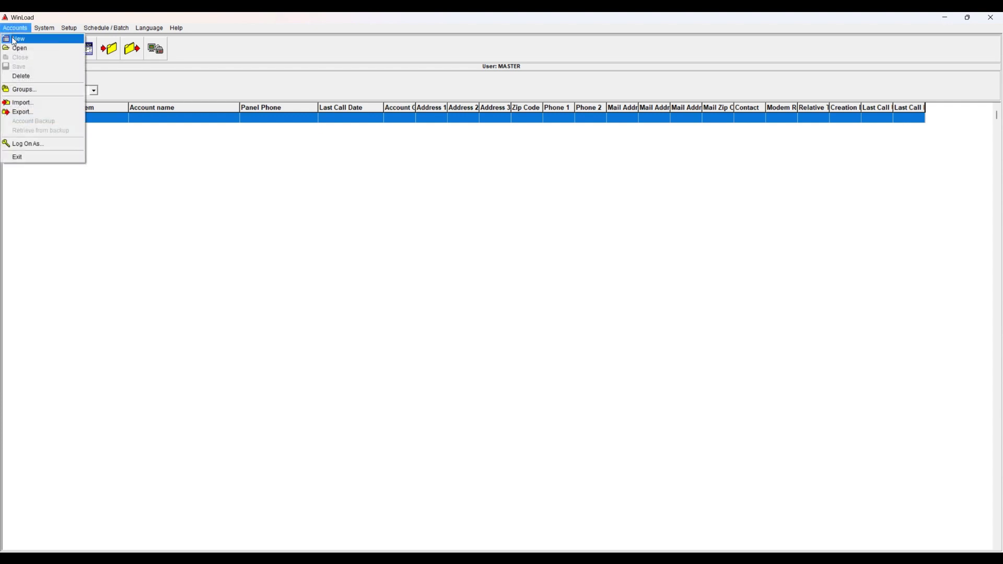
left_click(187, 174)
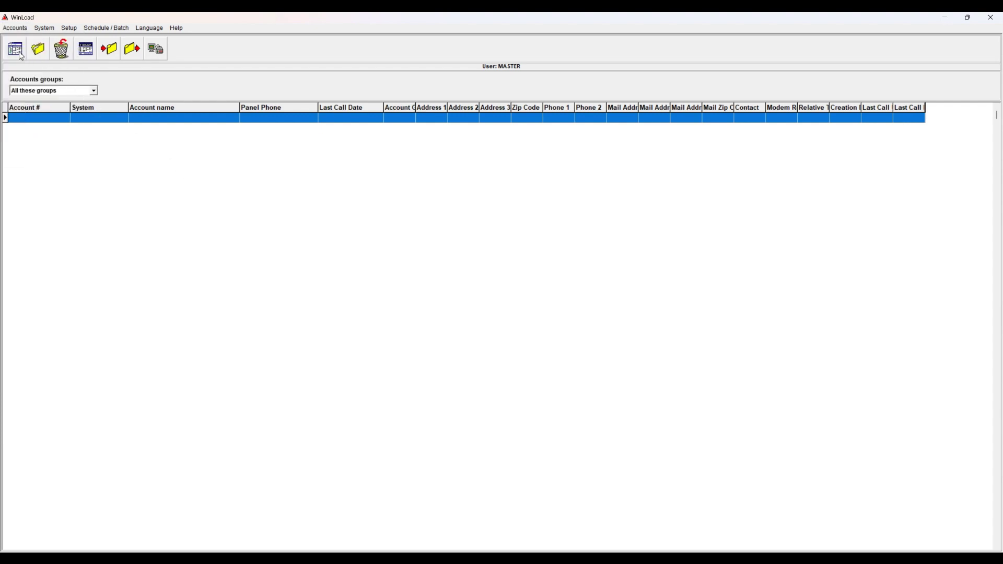
Create a new account with Account No. 1234 and name Test, selecting the Panel ID and PC Password values
left_click(19, 53)
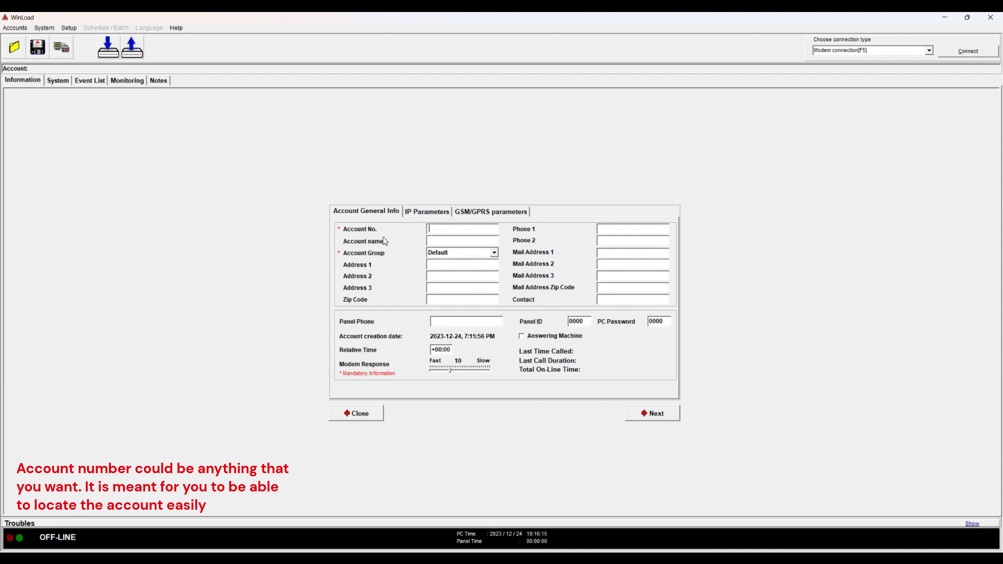
type("1234")
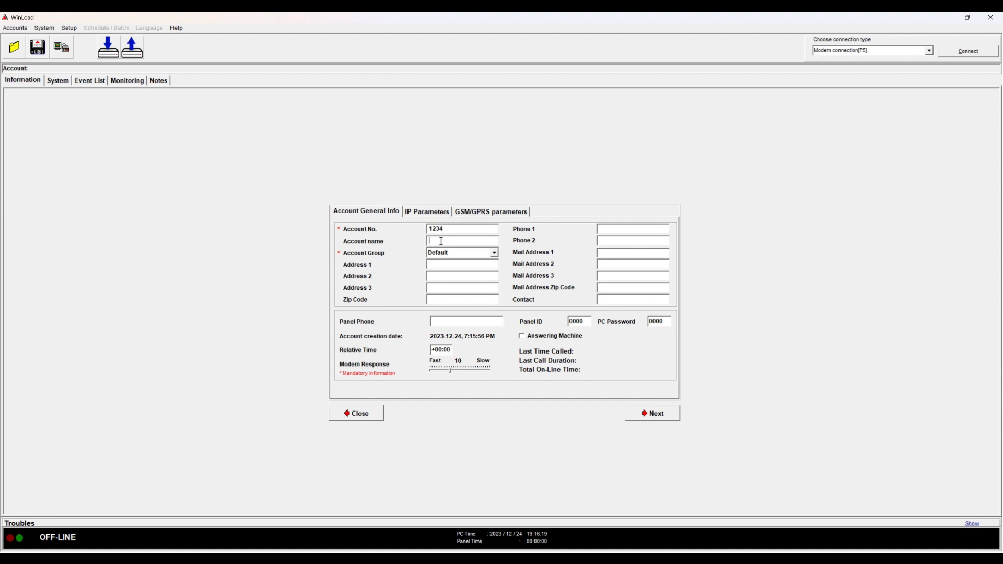
type("Test")
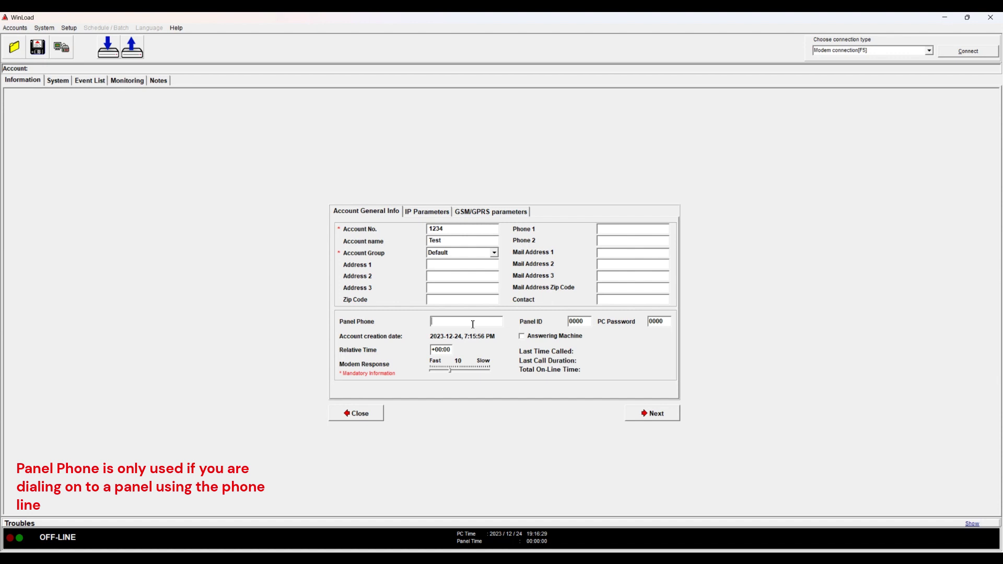
double_click(580, 323)
double_click(655, 321)
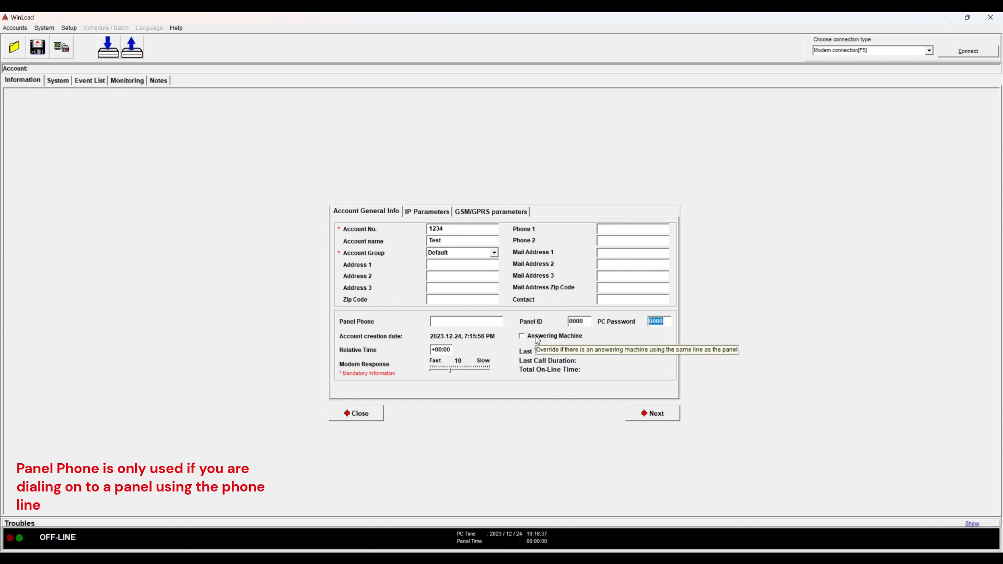
Turn on the Answering Machine override and raise its delay to 3 s
left_click(538, 339)
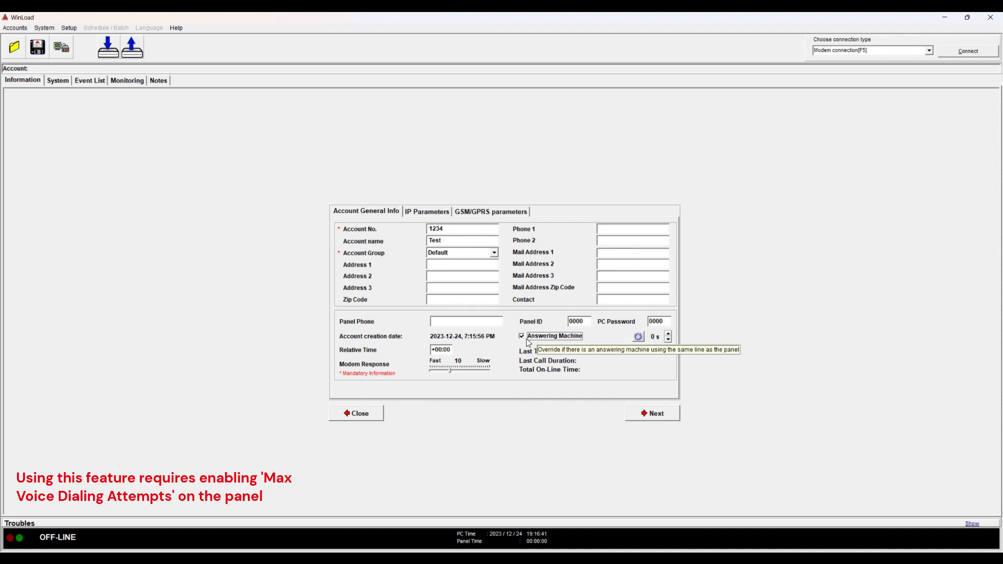
left_click(669, 334)
left_click(669, 333)
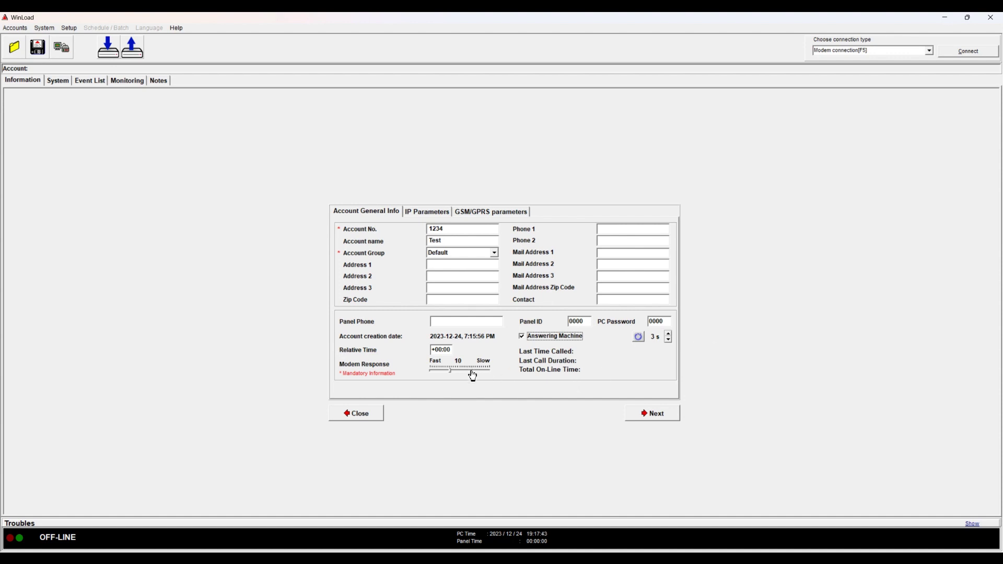
Move the Modem Response slider from 10 up to 14
mouse_move(473, 375)
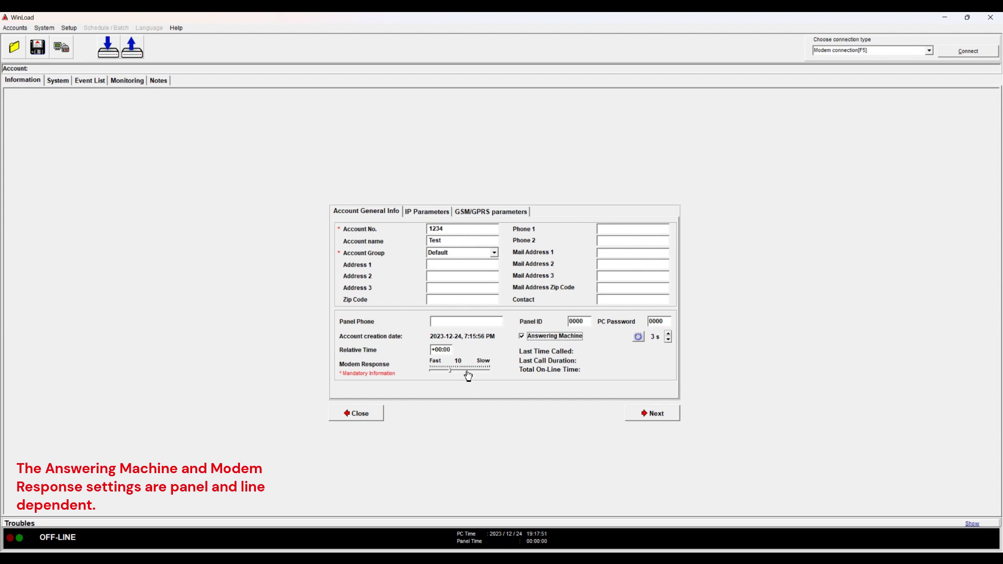
left_click(468, 374)
left_click(473, 374)
left_click(479, 373)
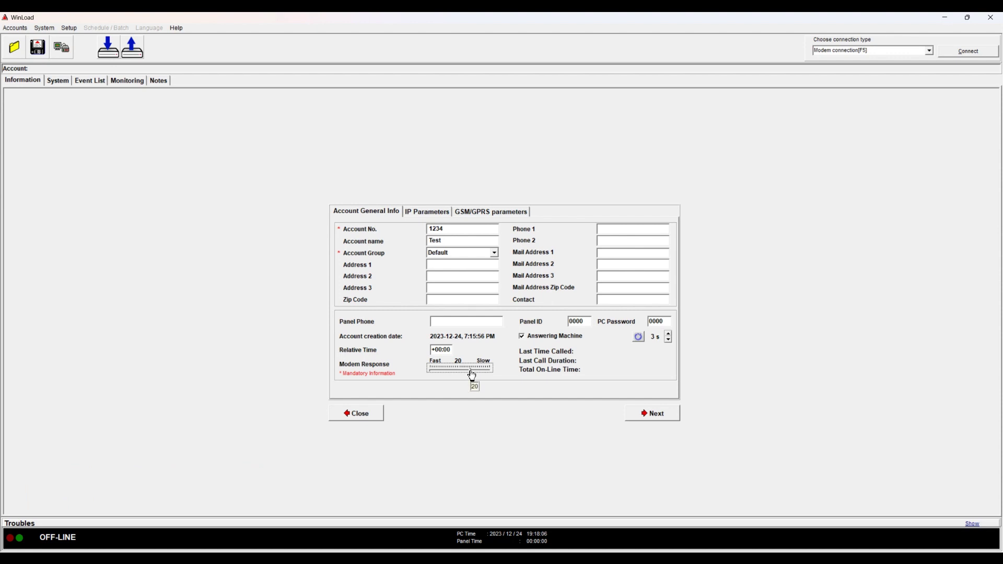
mouse_move(471, 376)
left_mouse_down()
mouse_move(495, 373)
mouse_move(463, 375)
left_mouse_up()
left_click_drag(462, 375, 463, 376)
left_click(476, 325)
Switch to Direct cable connection, re-enter Panel ID 0000, and connect to the panel over COM8
left_click(931, 51)
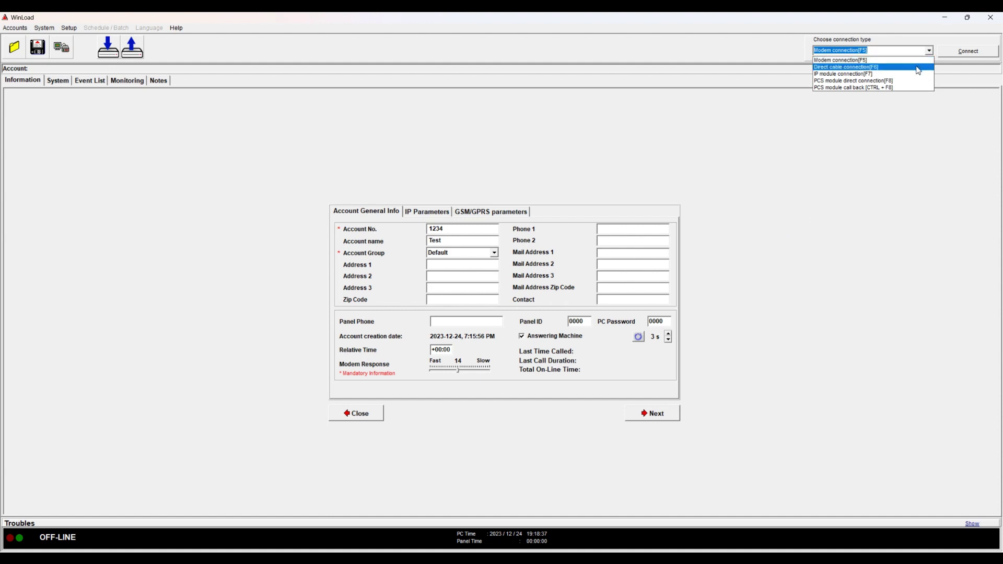
left_click(918, 70)
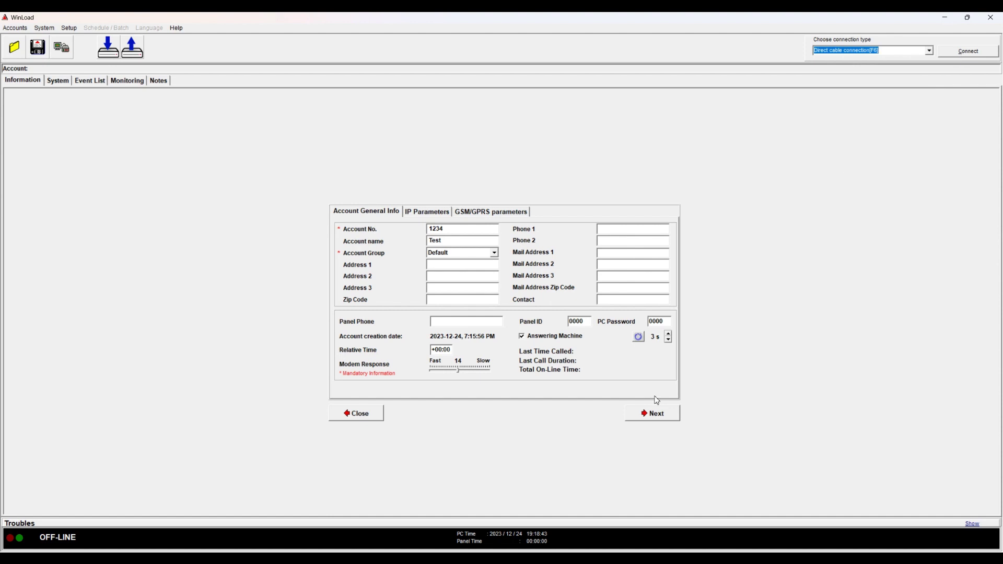
double_click(585, 322)
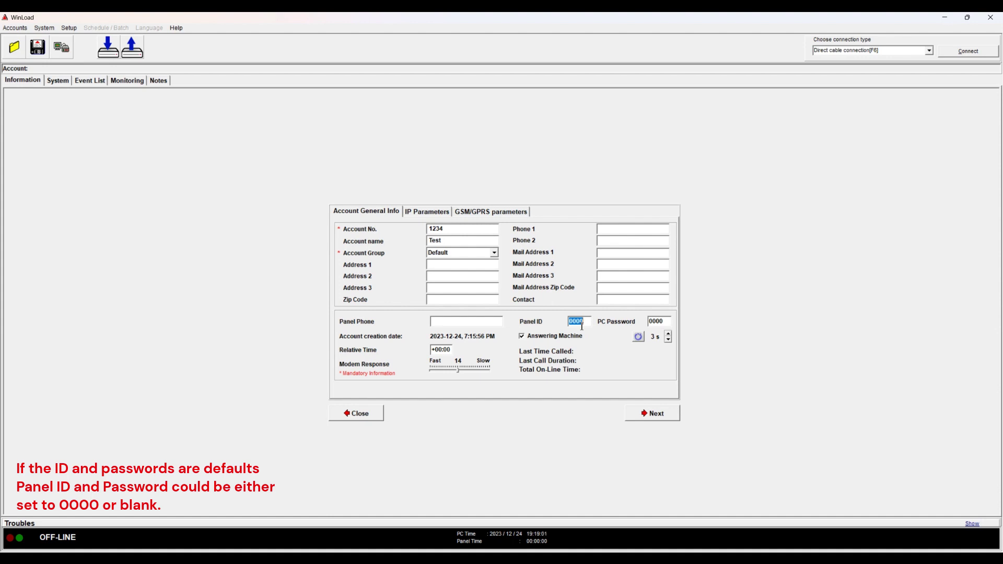
key("BackSpace")
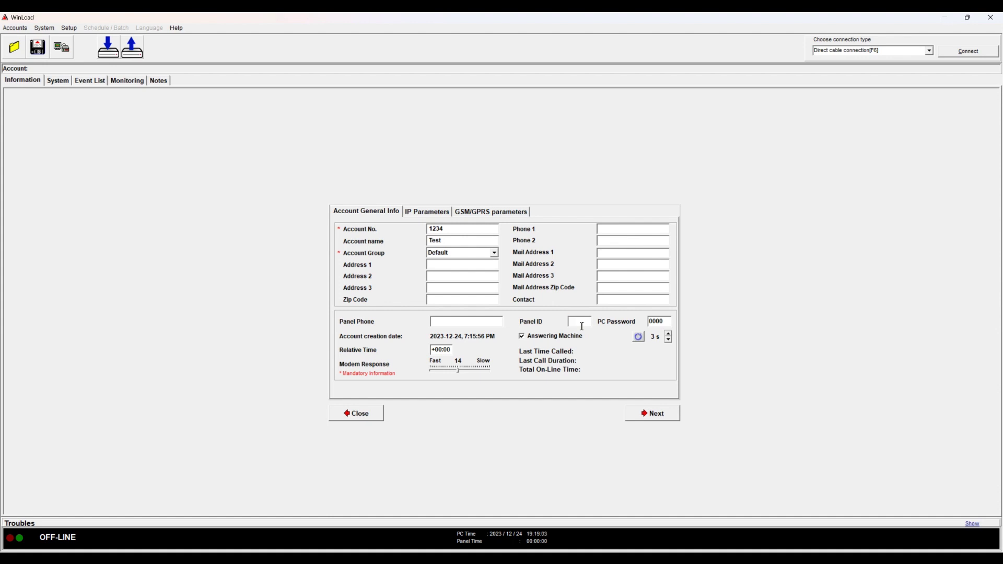
type("0000")
key("Tab")
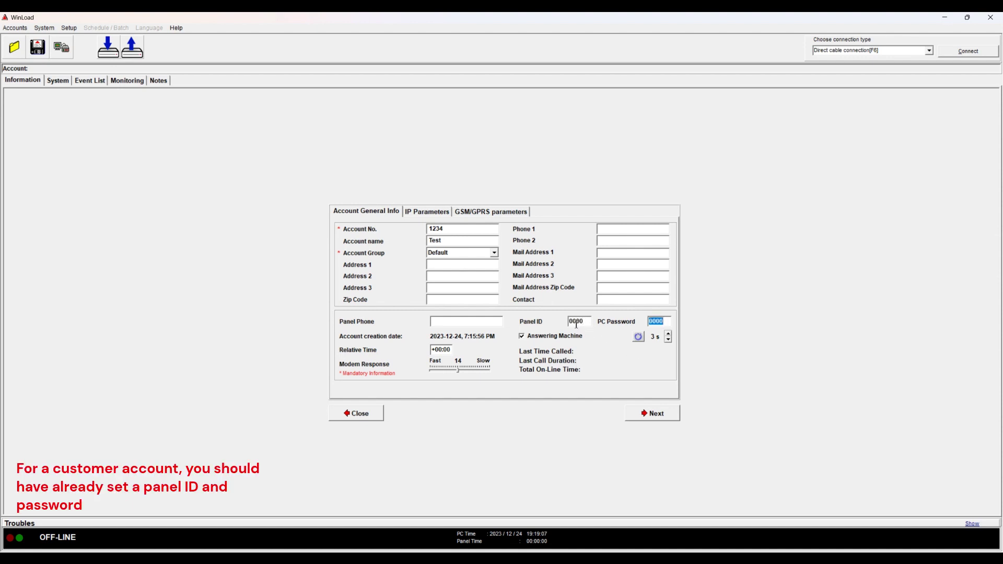
key("shift+Tab")
left_click(958, 53)
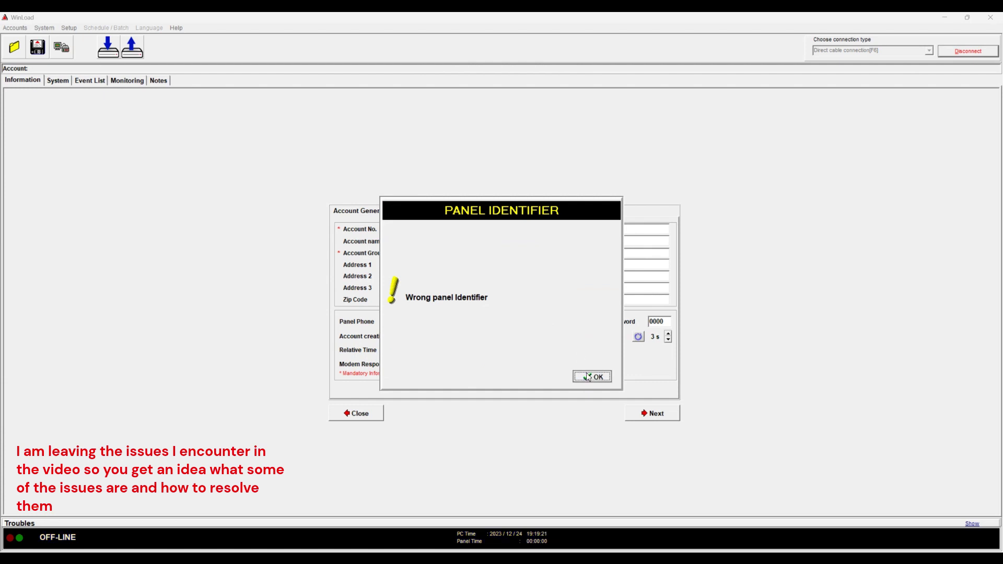
Blank out Panel ID and PC Password and retry the connection, which again fails on Wrong panel Identifier
left_click(588, 377)
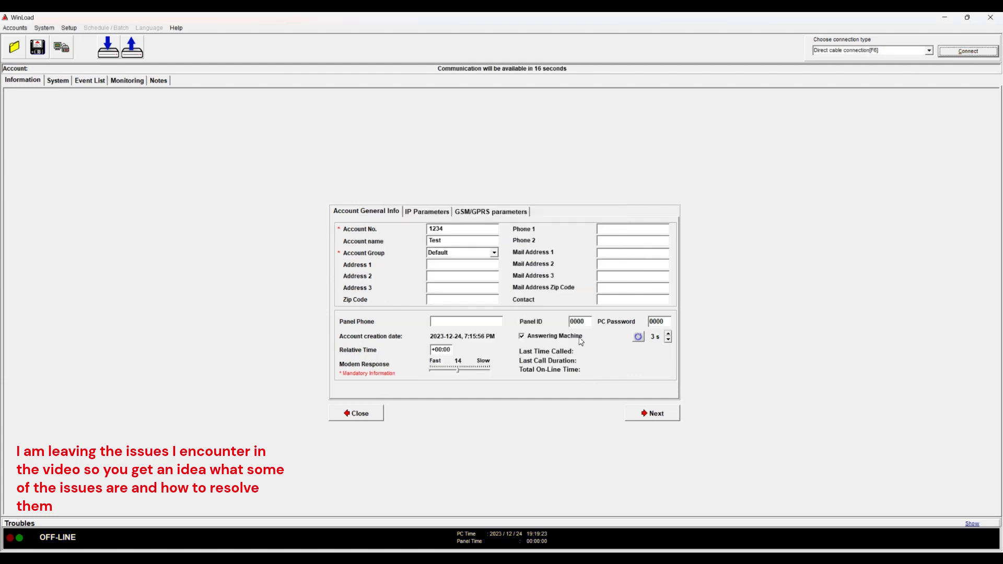
double_click(583, 323)
key("BackSpace")
key("Tab")
key("BackSpace")
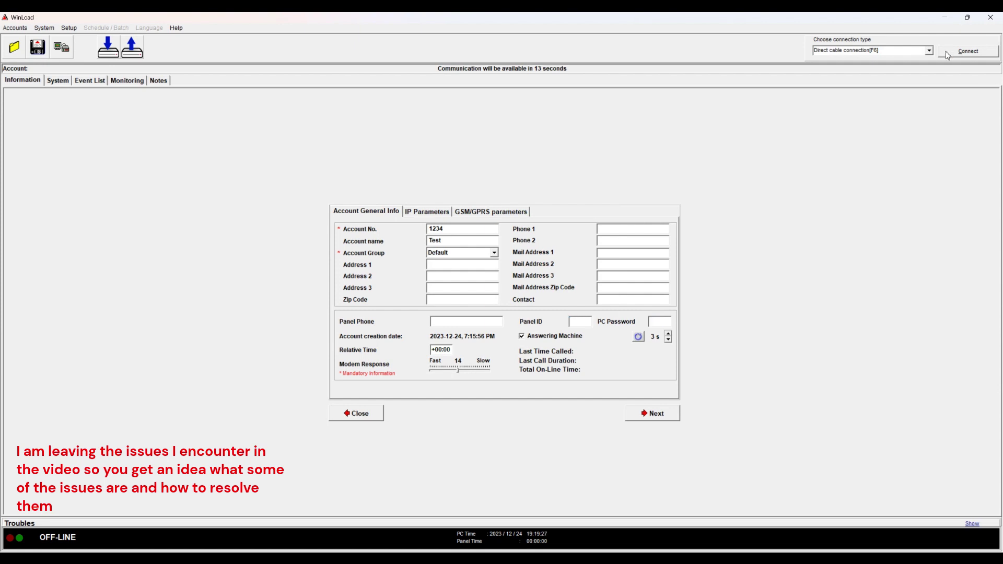
left_click(947, 54)
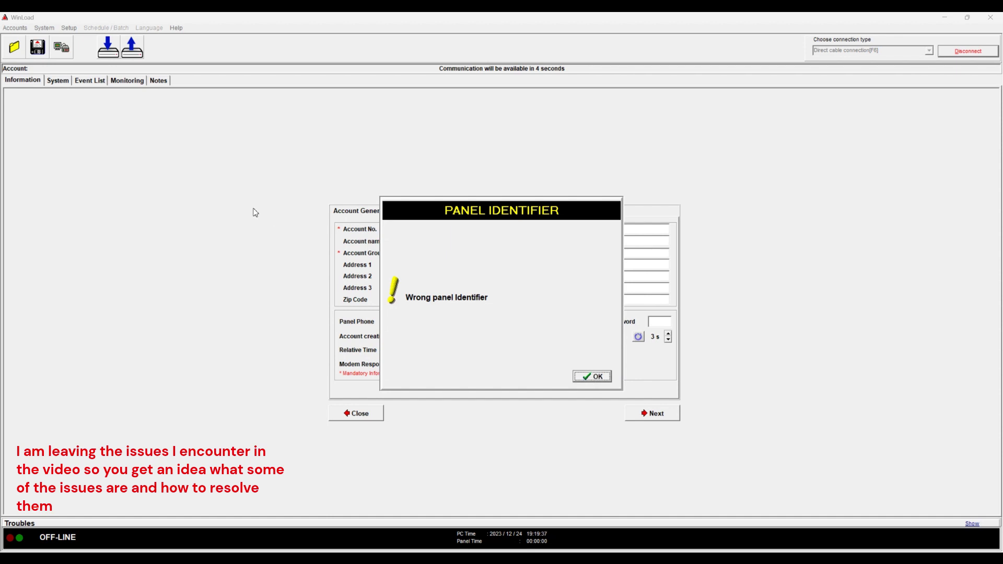
left_click(603, 378)
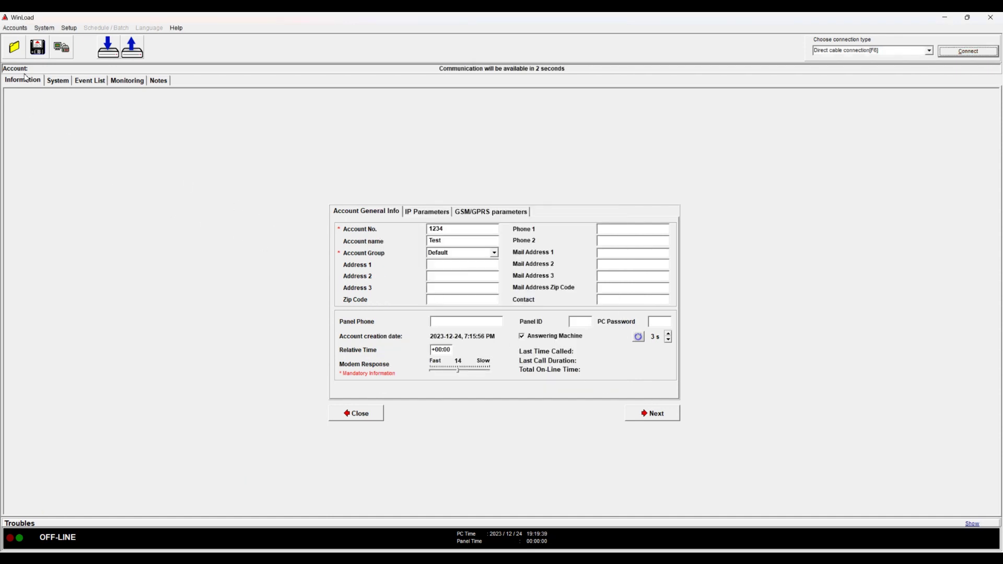
Discard the open form, move account 1234 Test to Deleted, and permanently purge it
left_click(14, 48)
left_click(588, 375)
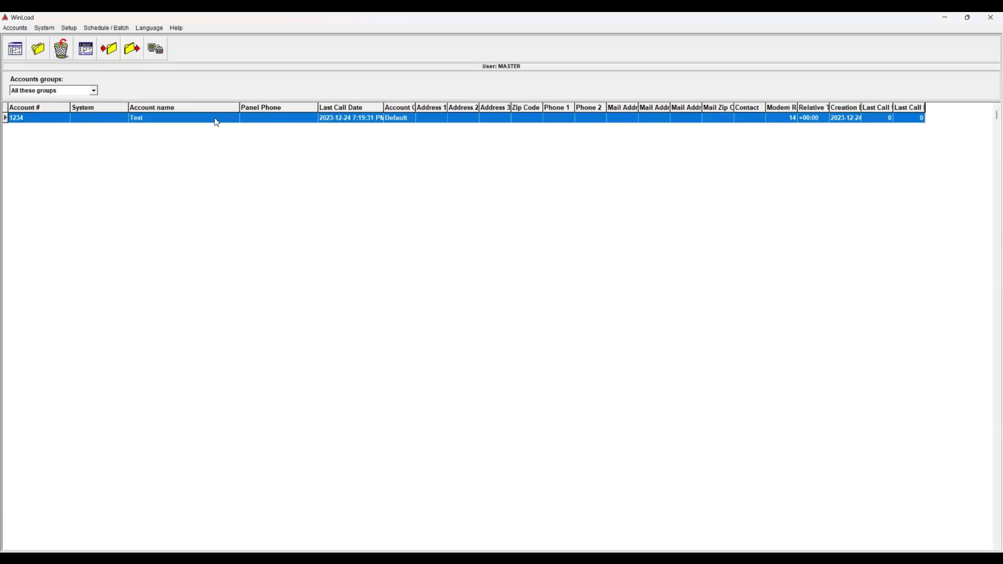
left_click(61, 51)
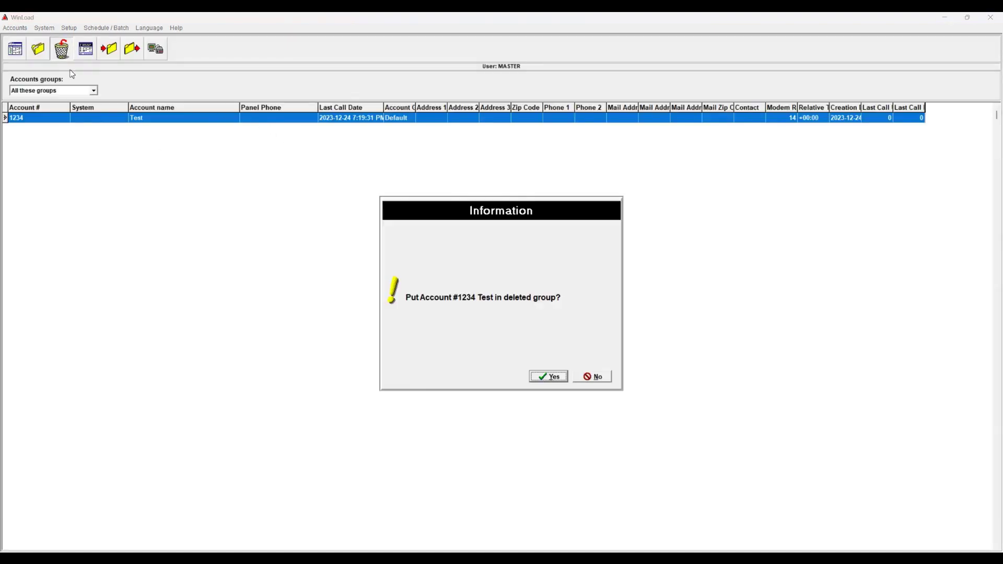
left_click(559, 377)
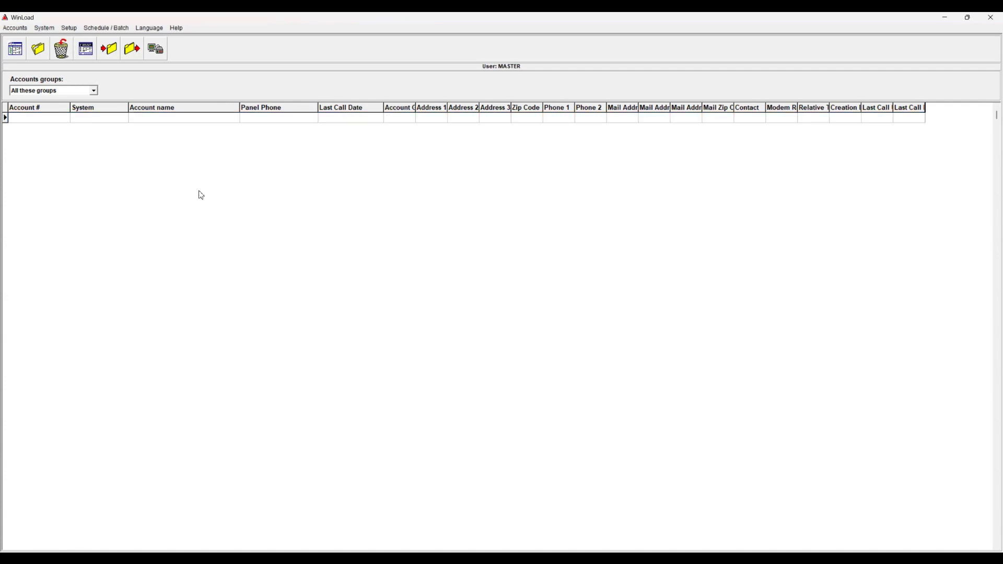
left_click(95, 91)
left_click(80, 116)
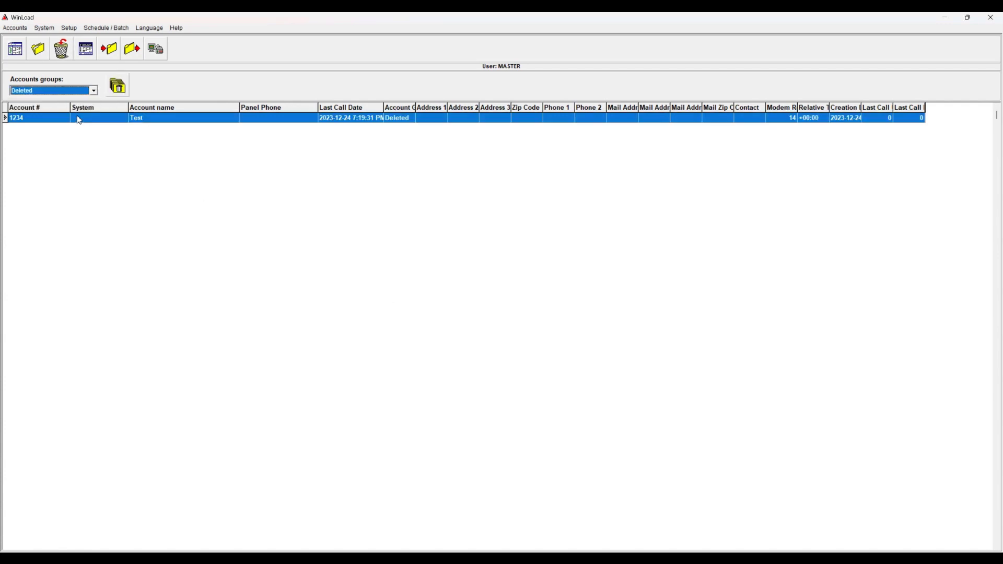
left_click(118, 86)
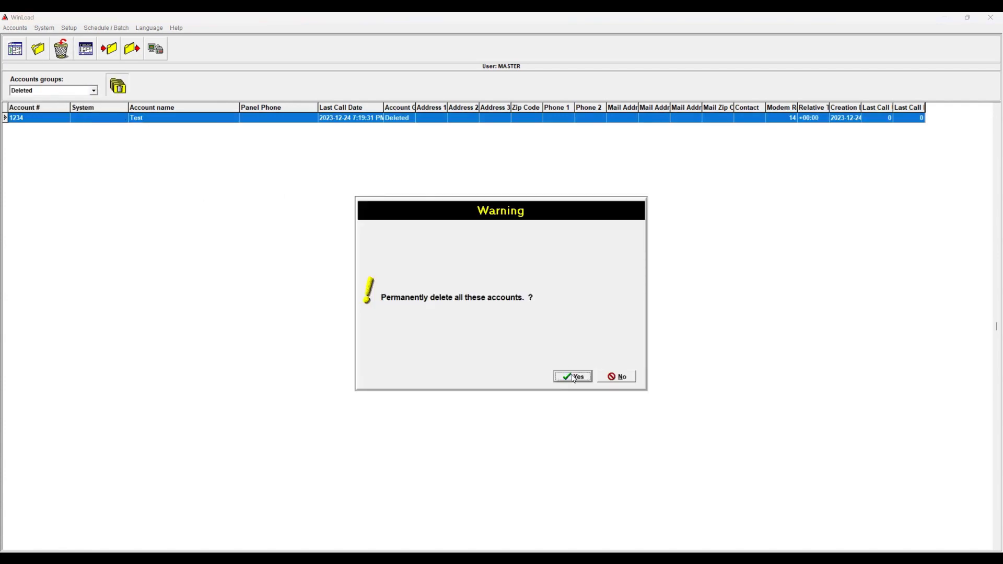
left_click(578, 380)
left_click(93, 92)
left_click(79, 108)
Create a new Test account on Direct cable connection and dismiss the failed connection's Wrong panel Identifier warnings
left_click(15, 49)
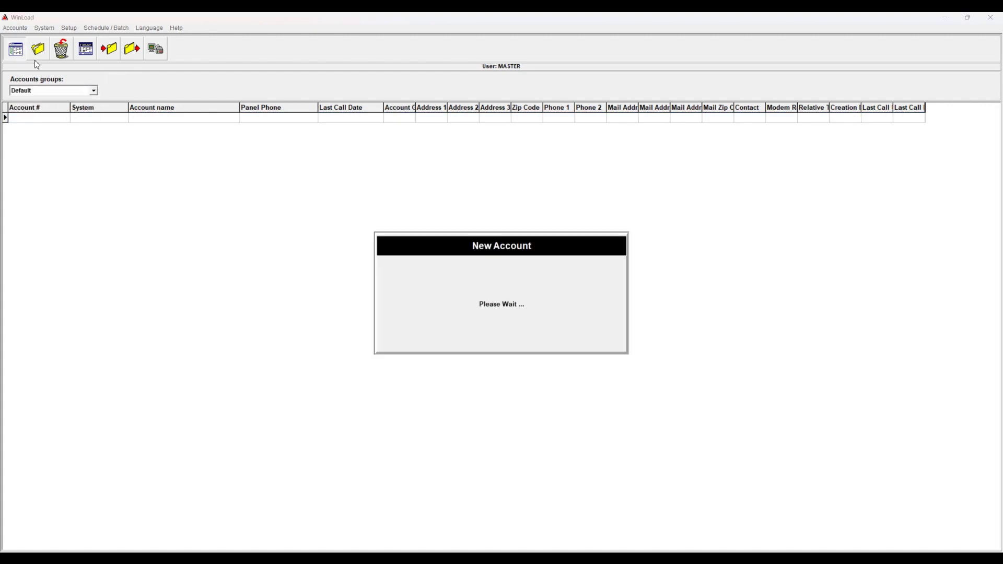
type("12")
type("Test")
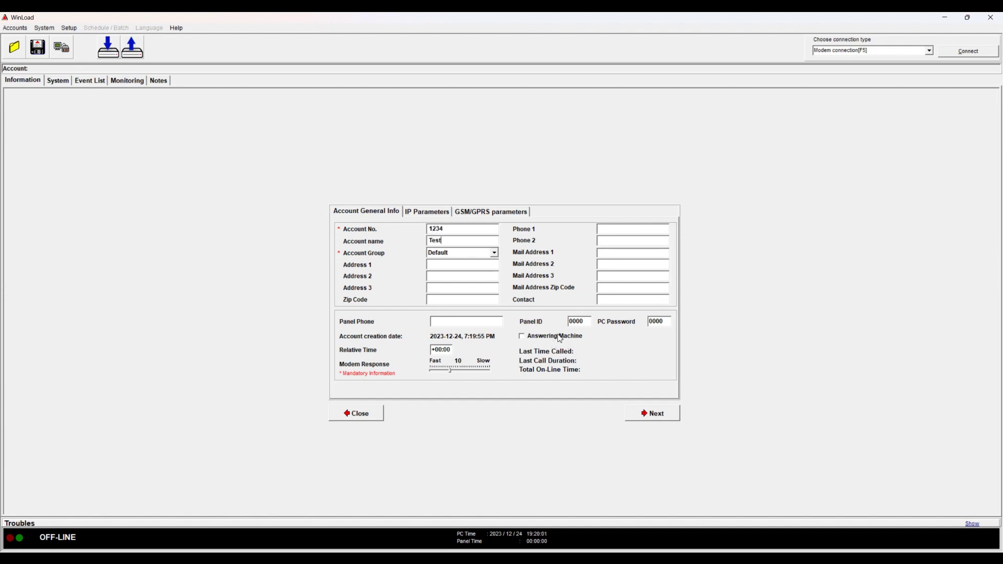
left_click(930, 51)
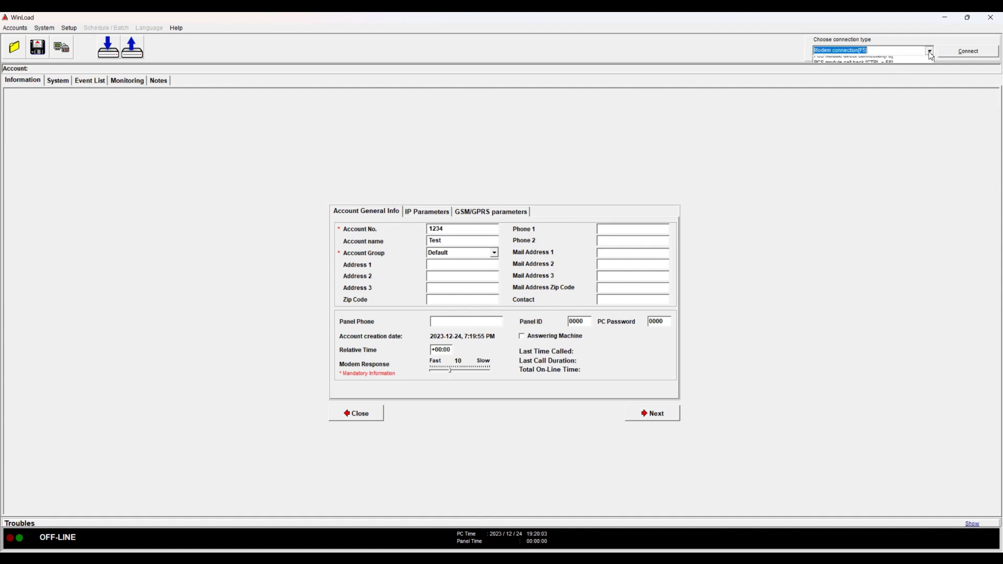
left_click(878, 67)
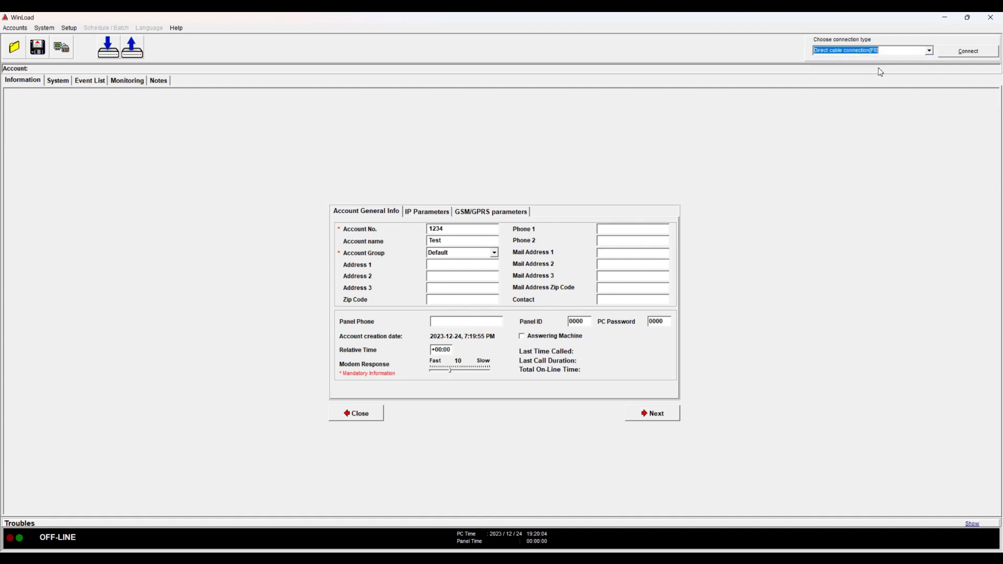
left_click(953, 55)
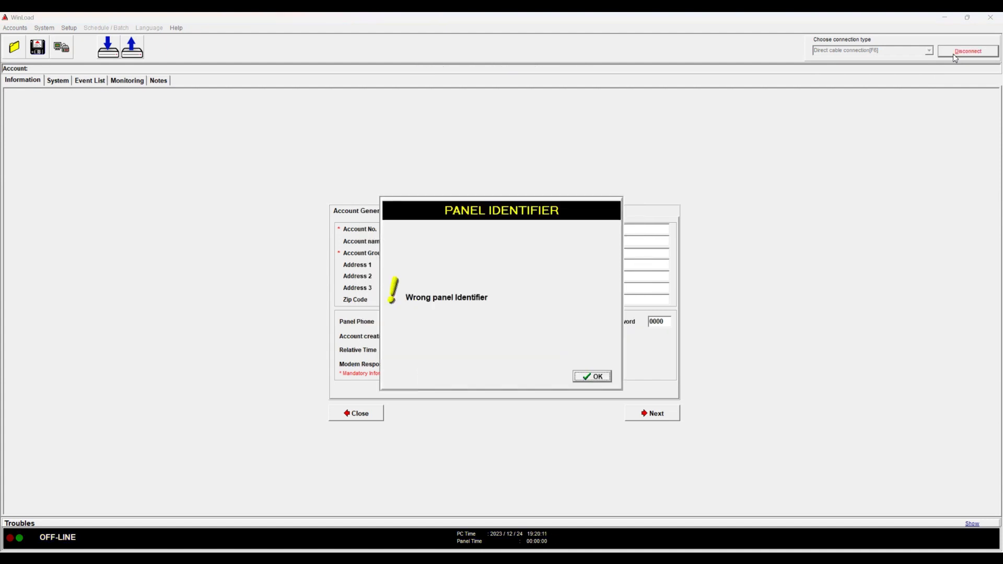
left_click(589, 380)
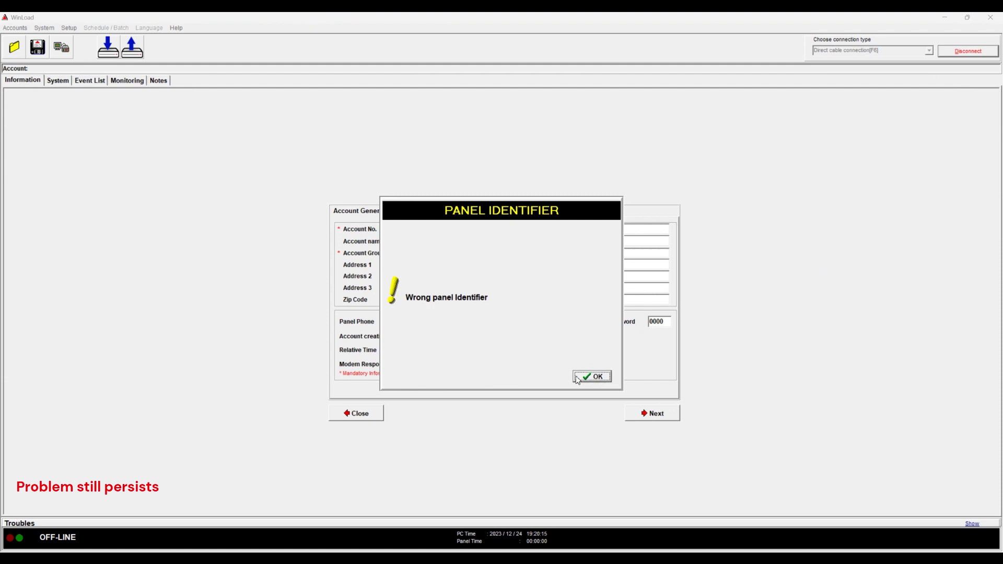
left_click(588, 380)
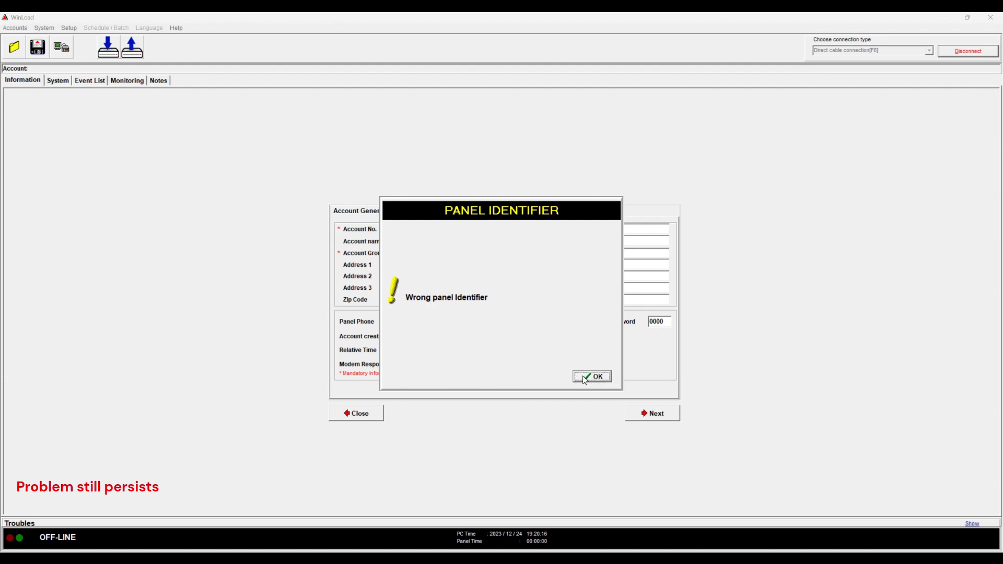
Load the SP6000 (04.90) panel profile from the System tab's Device Selection and retry connecting
left_click(55, 81)
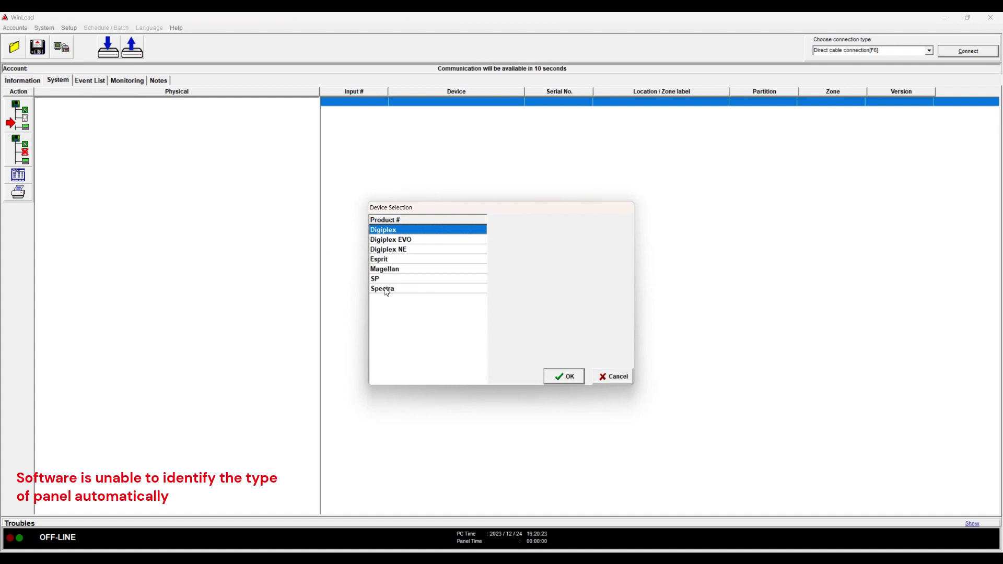
left_click(386, 280)
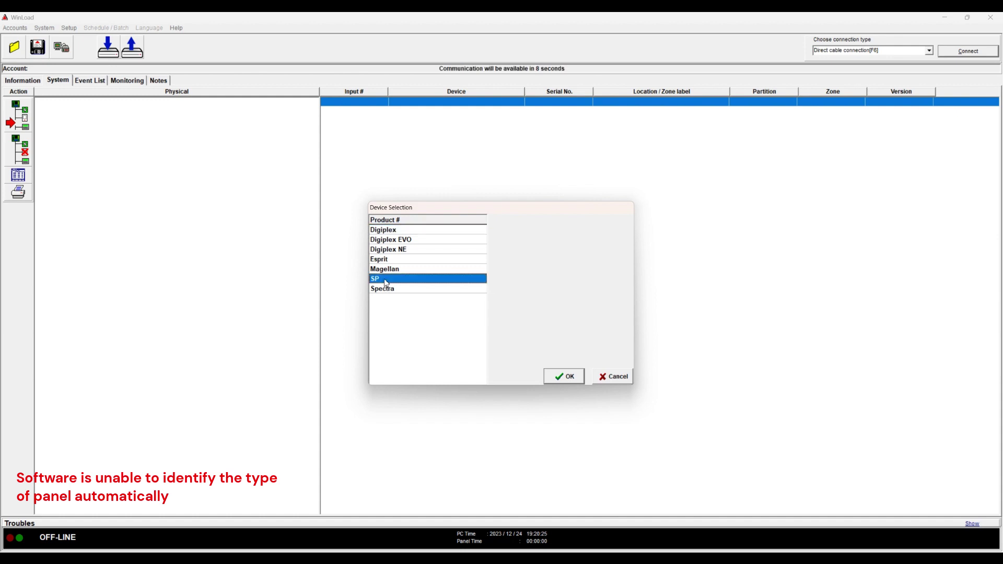
left_click(569, 382)
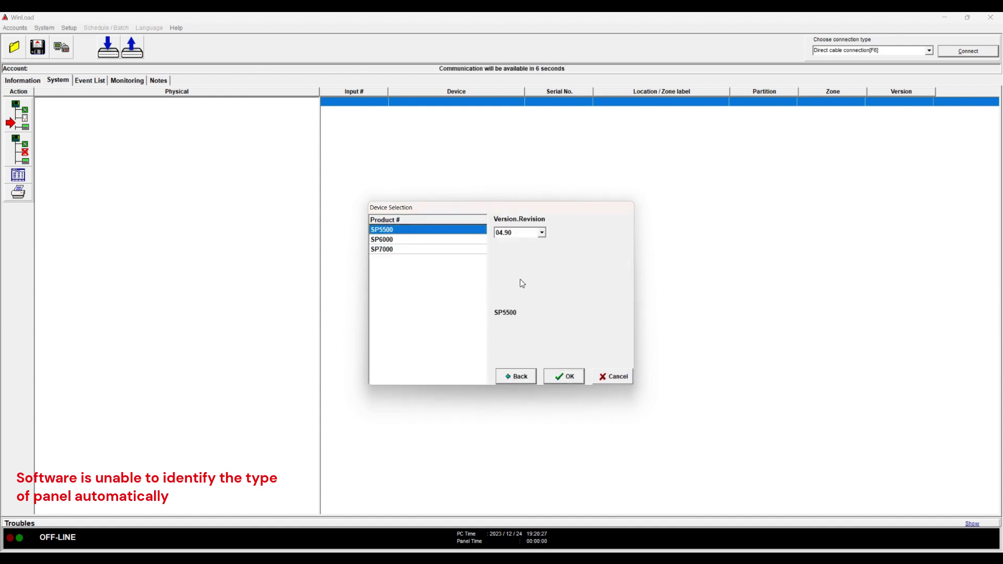
left_click(411, 240)
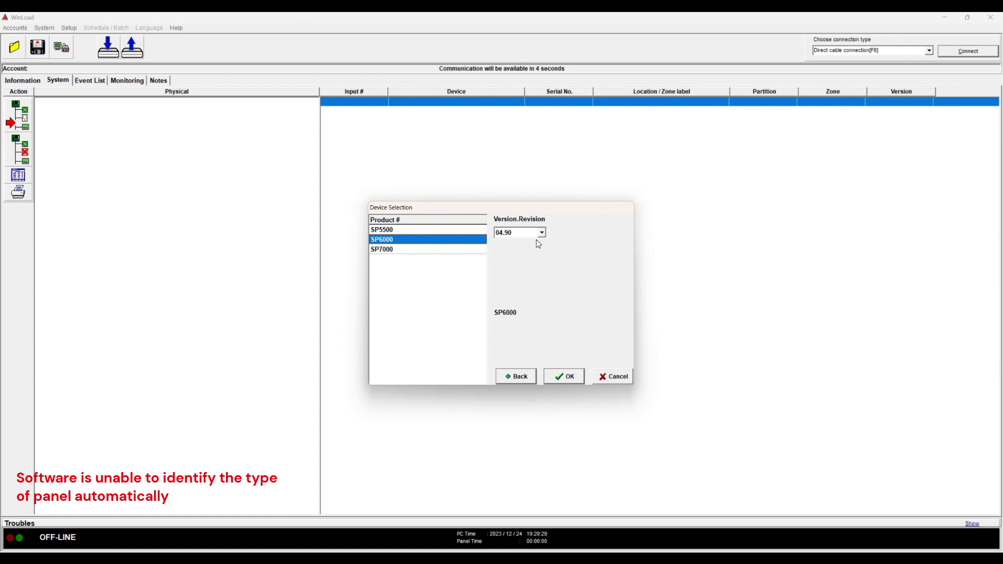
left_click(566, 379)
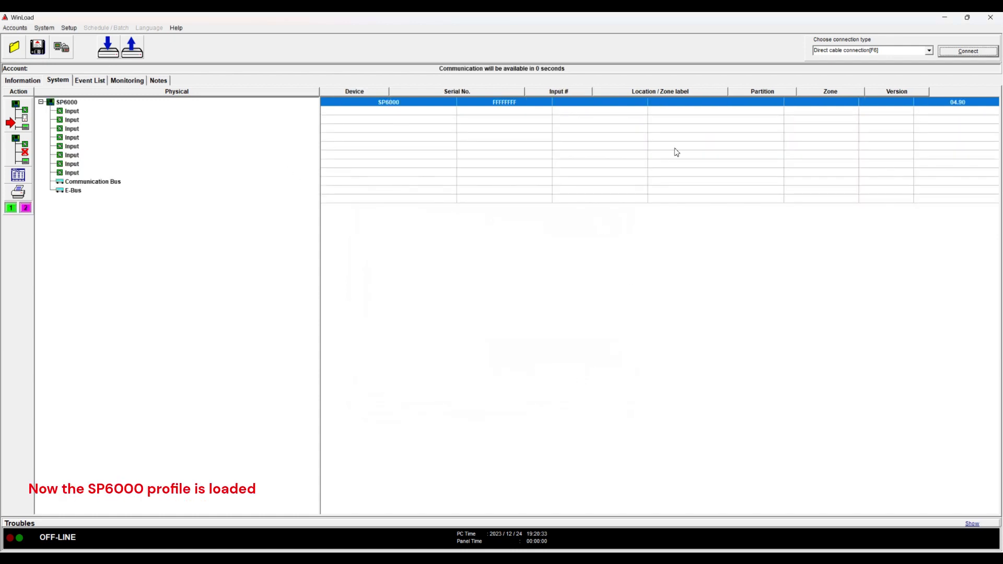
left_click(952, 55)
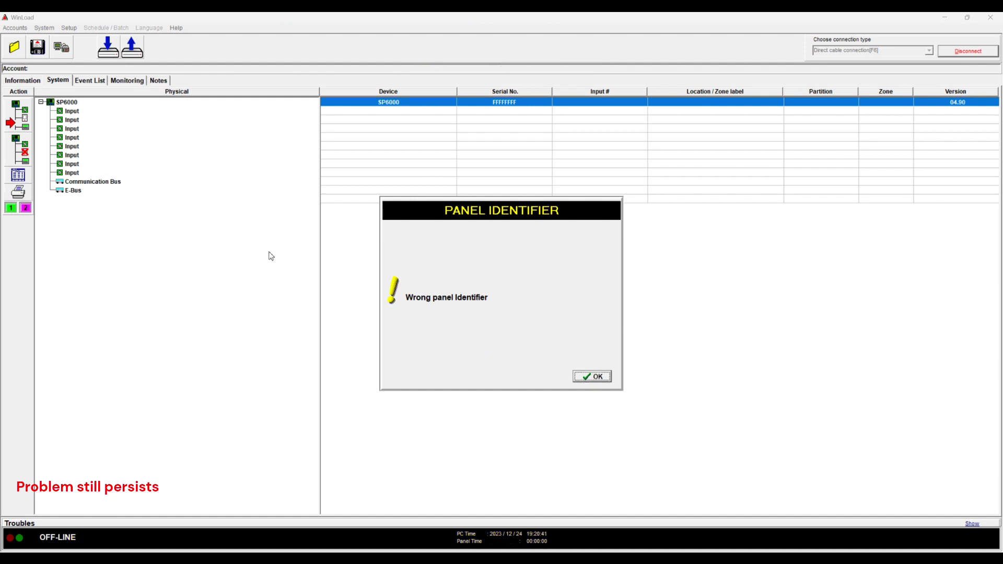
Abort the connection attempt and dismiss the Wrong panel Identifier warning
key("Return")
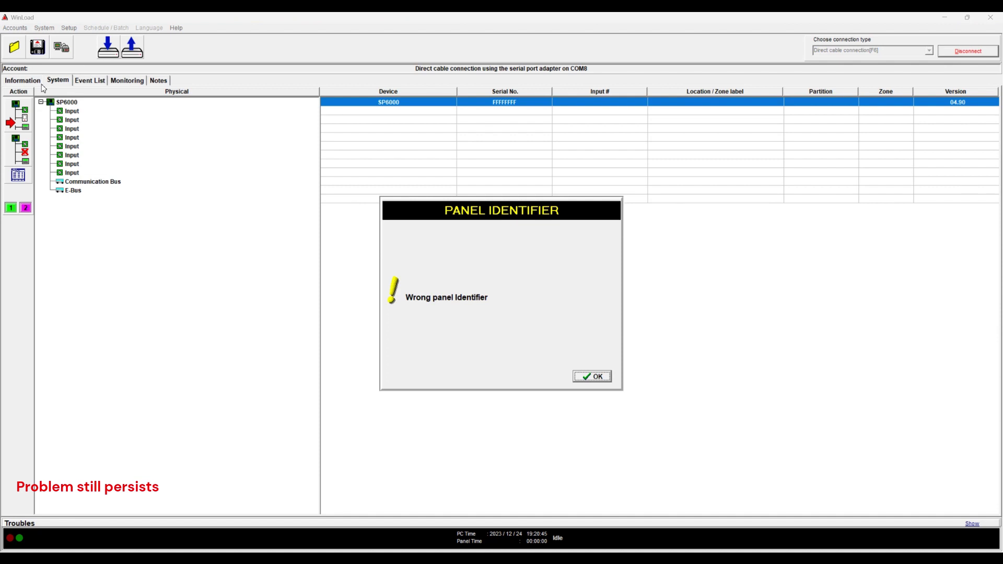
left_click(594, 377)
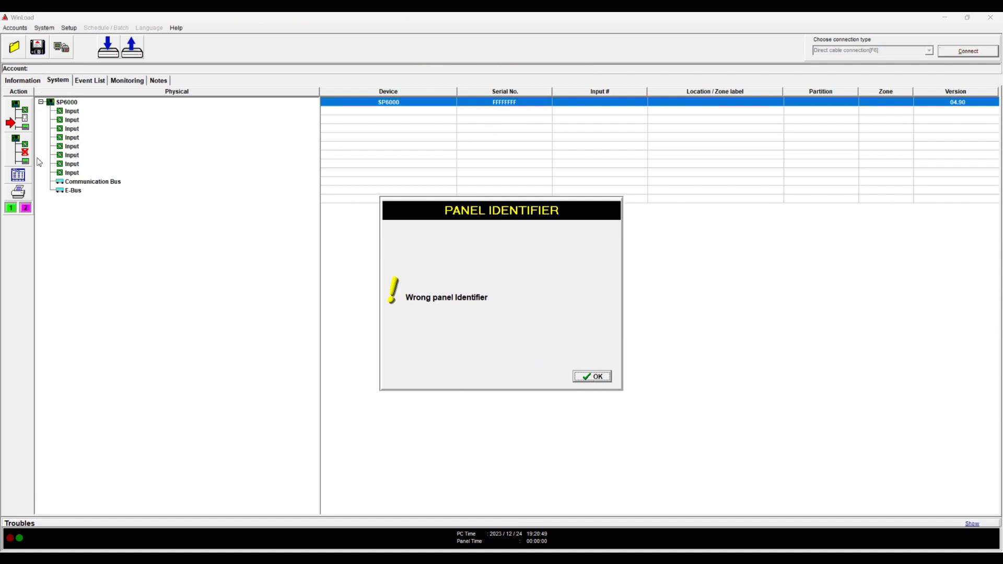
Dismiss the warning, enter the Panel ID and PC password, and connect to the panel
left_click(594, 378)
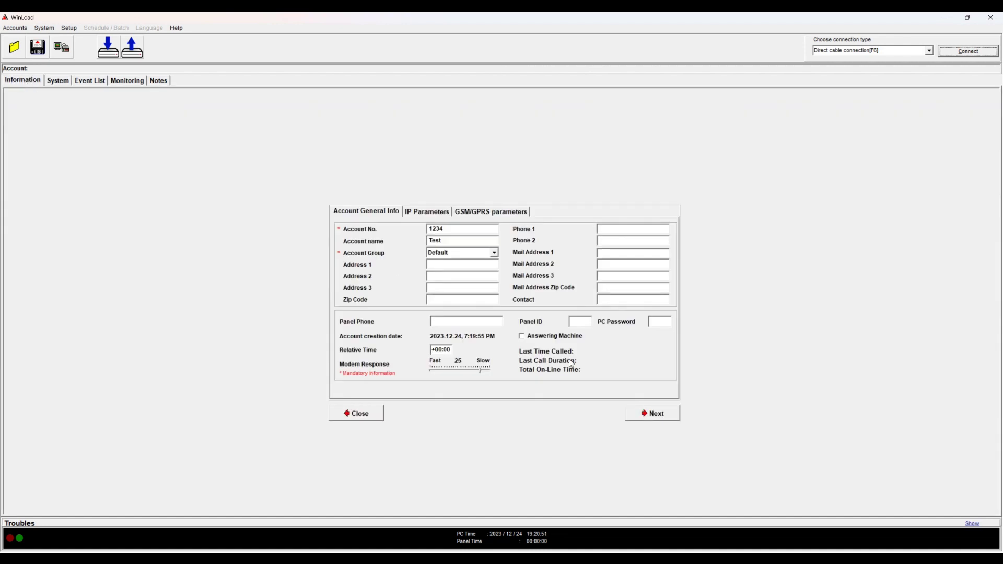
left_click(574, 321)
type("0000")
key("Tab")
type("00")
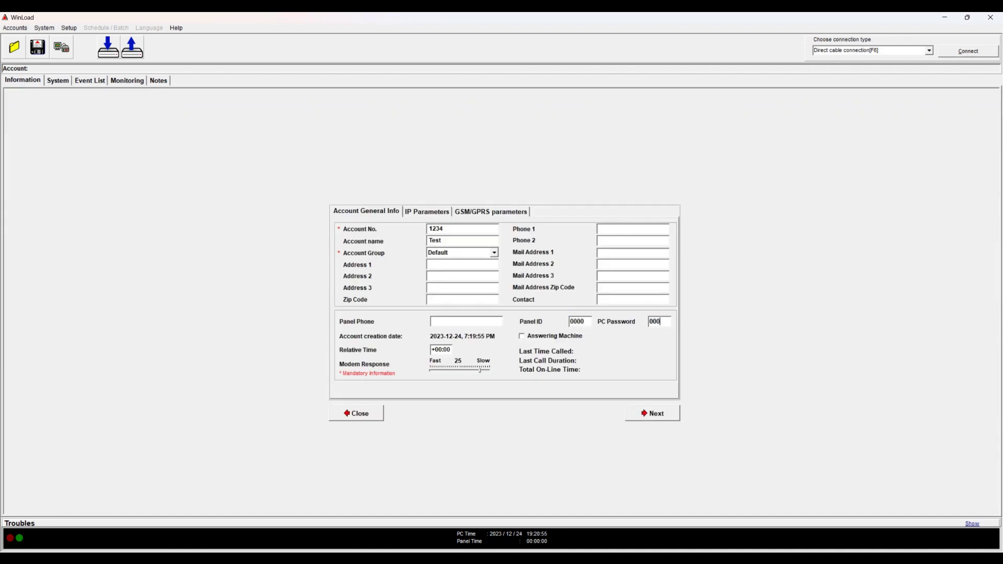
left_click(955, 55)
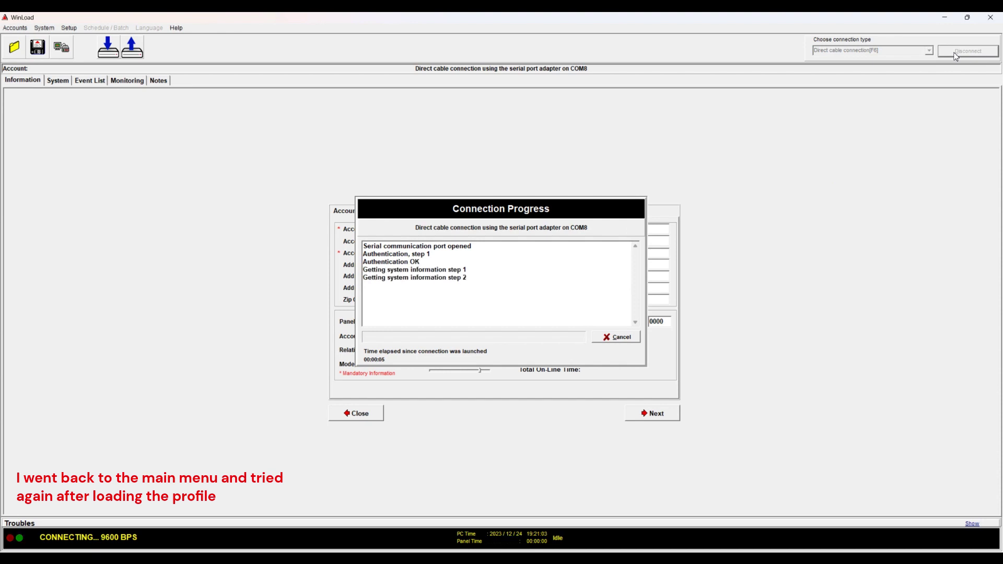
Inspect the SP6000 device tree, checking the K32 / MG32LED keypad, its menu and input
left_click(64, 86)
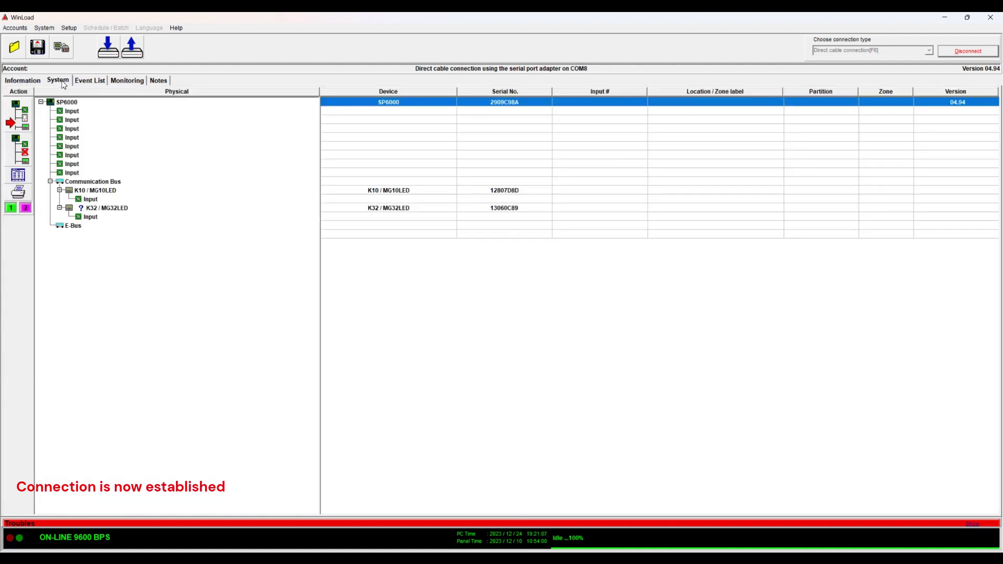
left_click(72, 105)
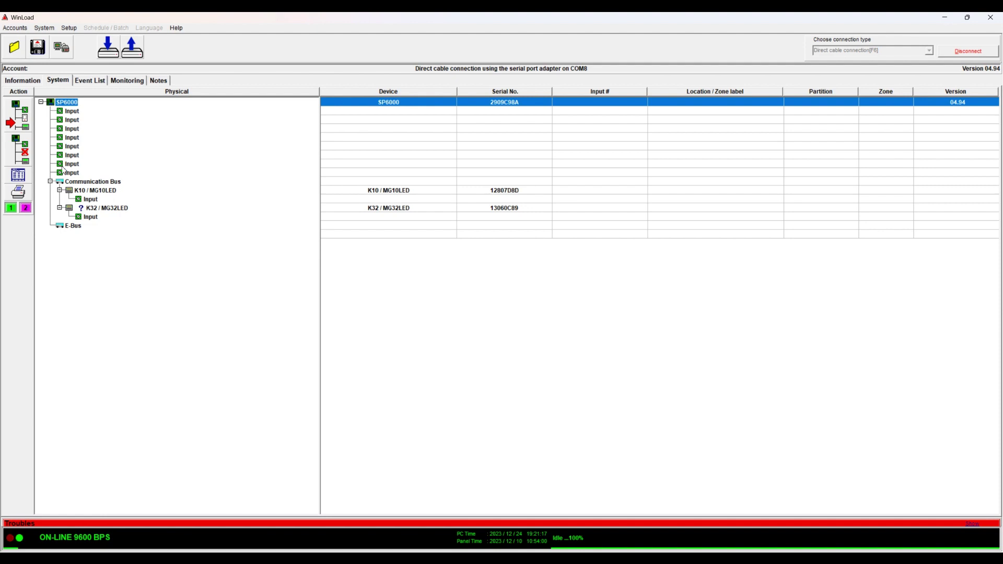
left_click(106, 209)
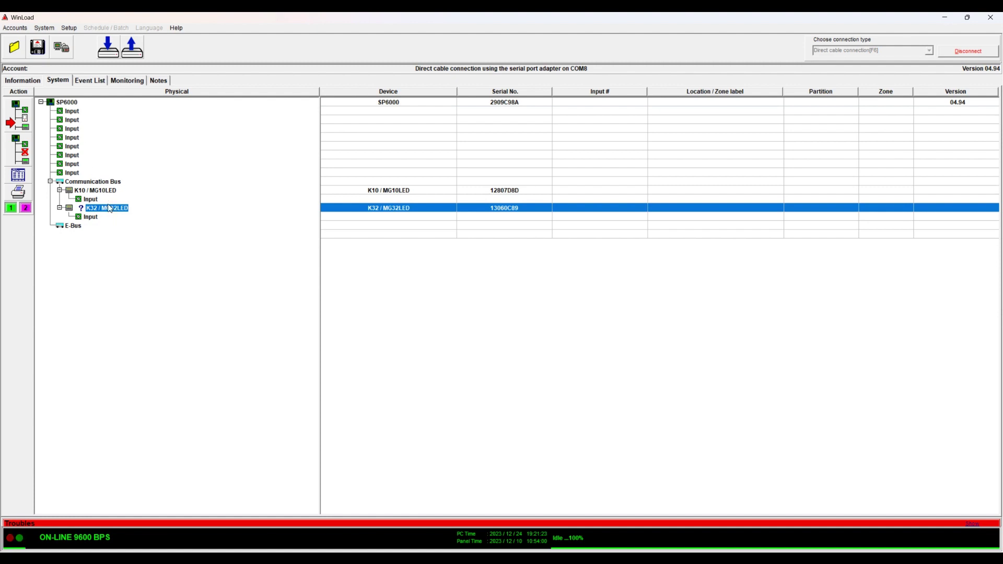
right_click(107, 213)
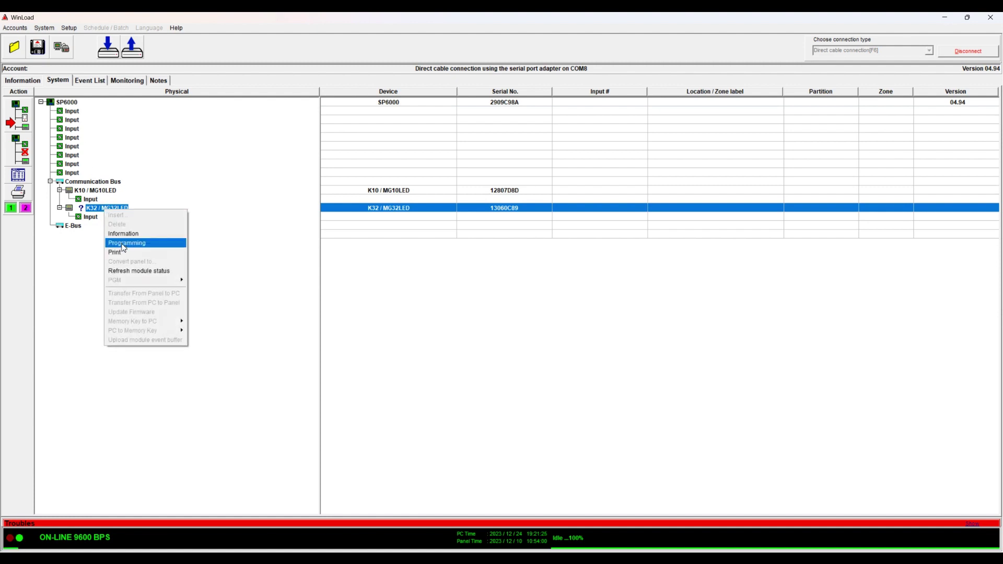
left_click(72, 267)
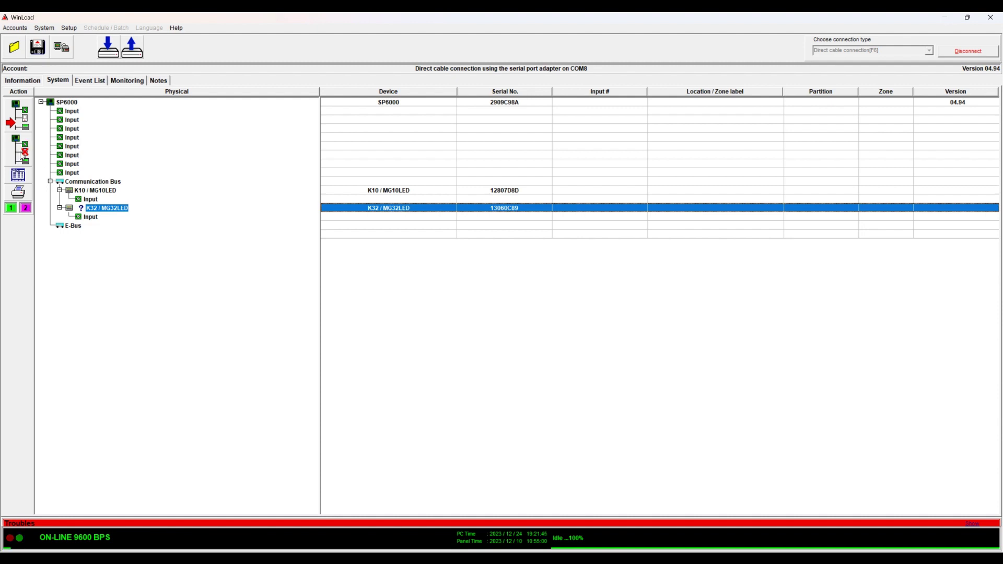
left_click(90, 217)
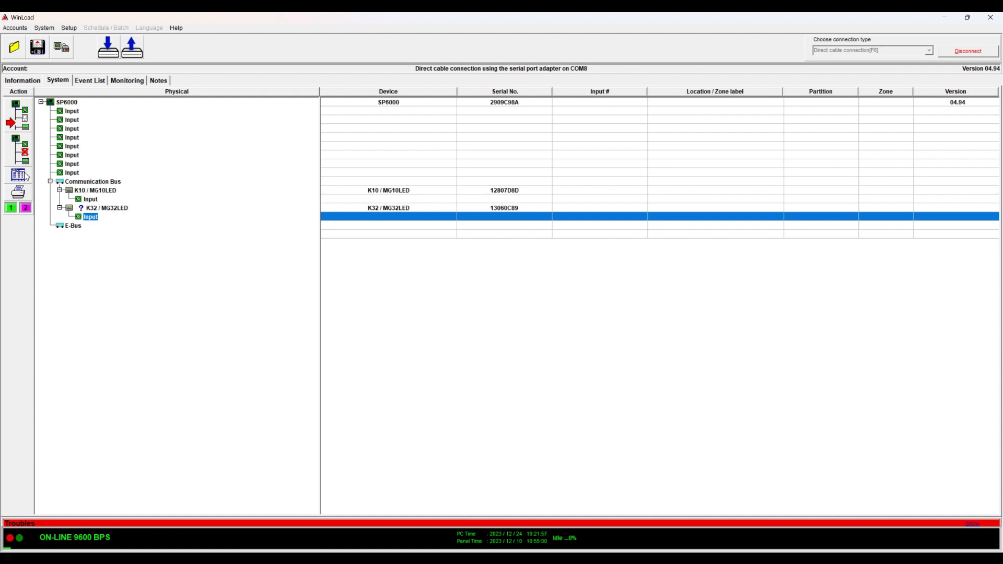
left_click(56, 104)
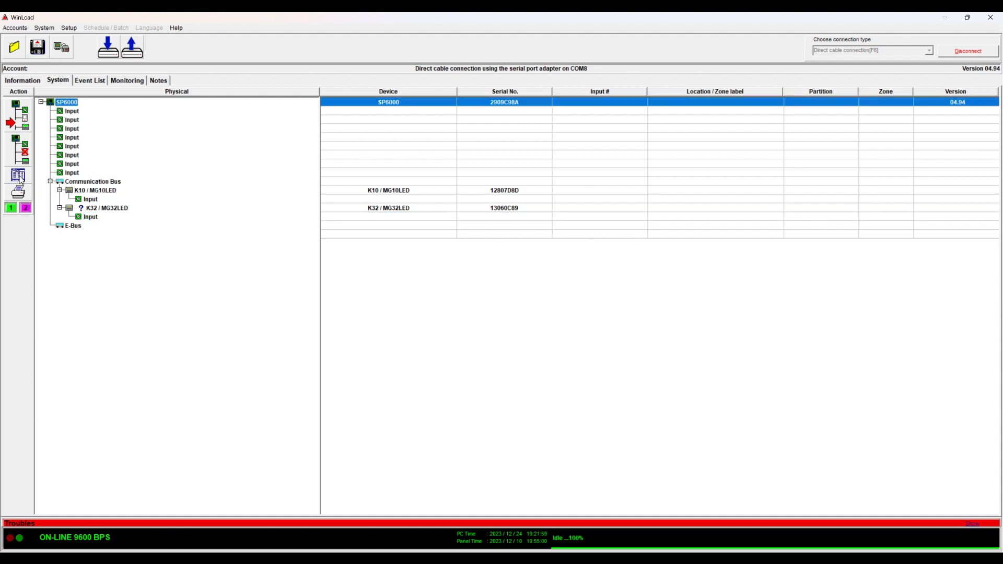
Open the SP6000 programming sheet and set zone 01 to Delay 1, labelled Front Door, Partition 1
double_click(72, 105)
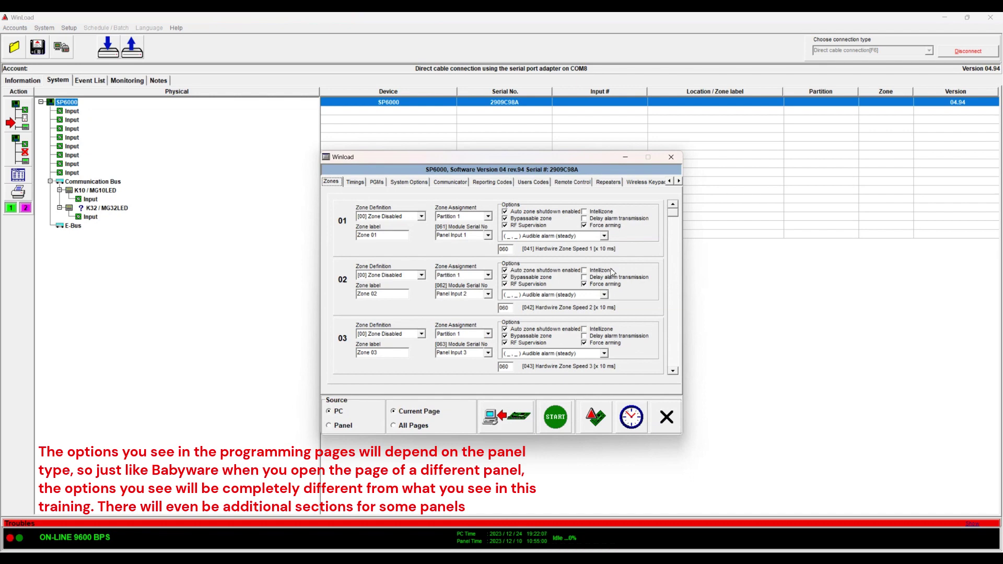
left_click(422, 217)
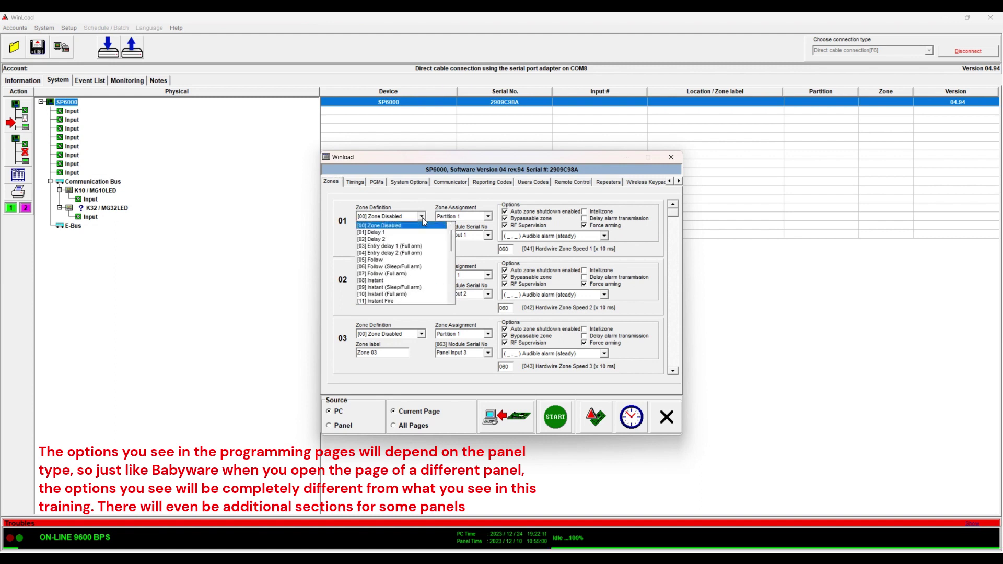
left_click(414, 233)
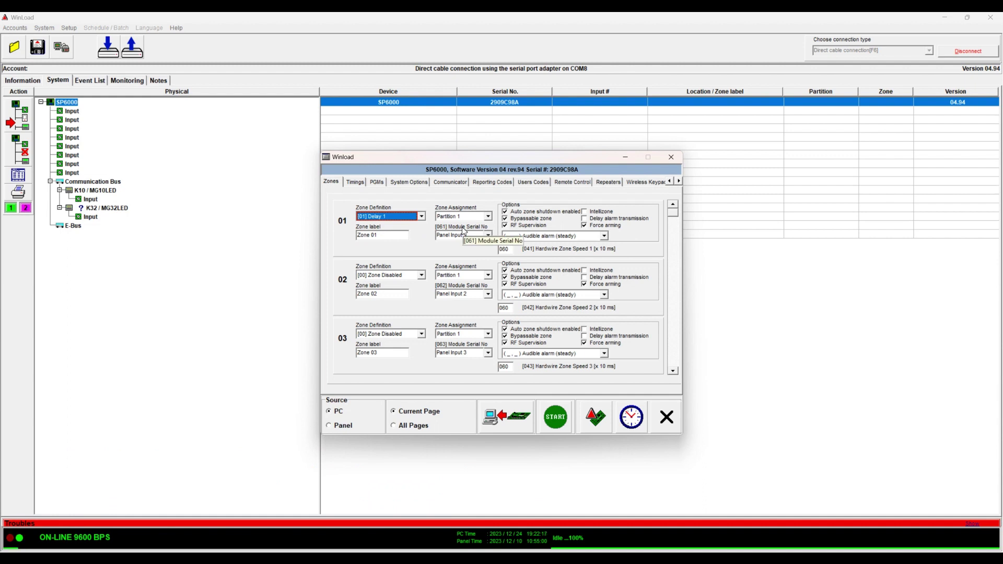
left_click(393, 235)
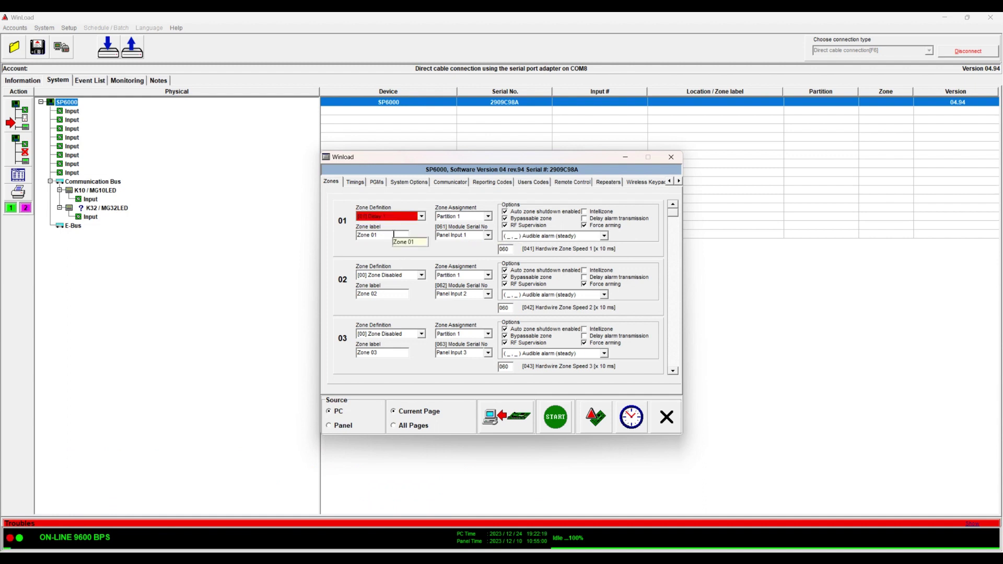
double_click(393, 235)
type("Front Door")
left_click(488, 217)
left_click(488, 217)
left_click(488, 236)
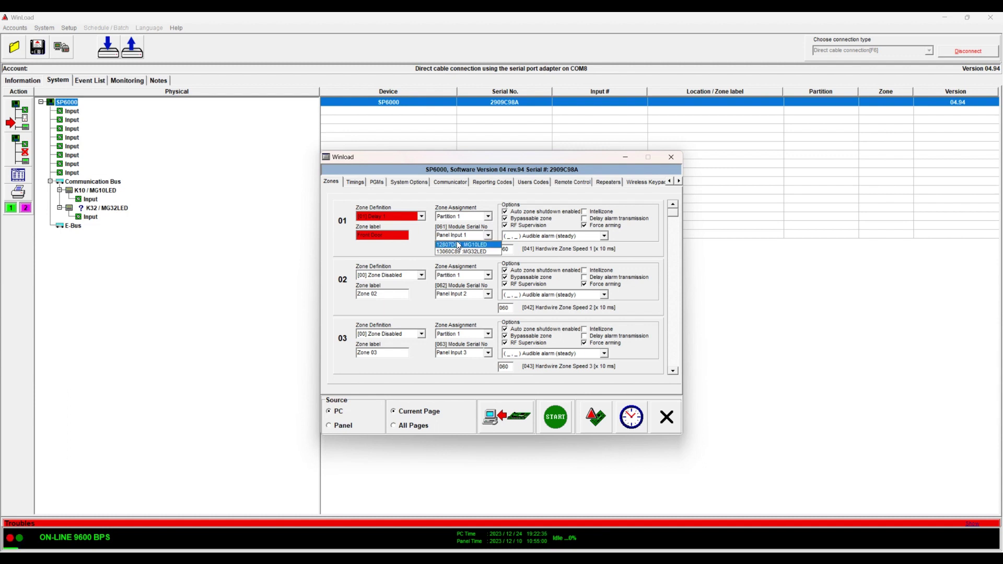
left_click(410, 249)
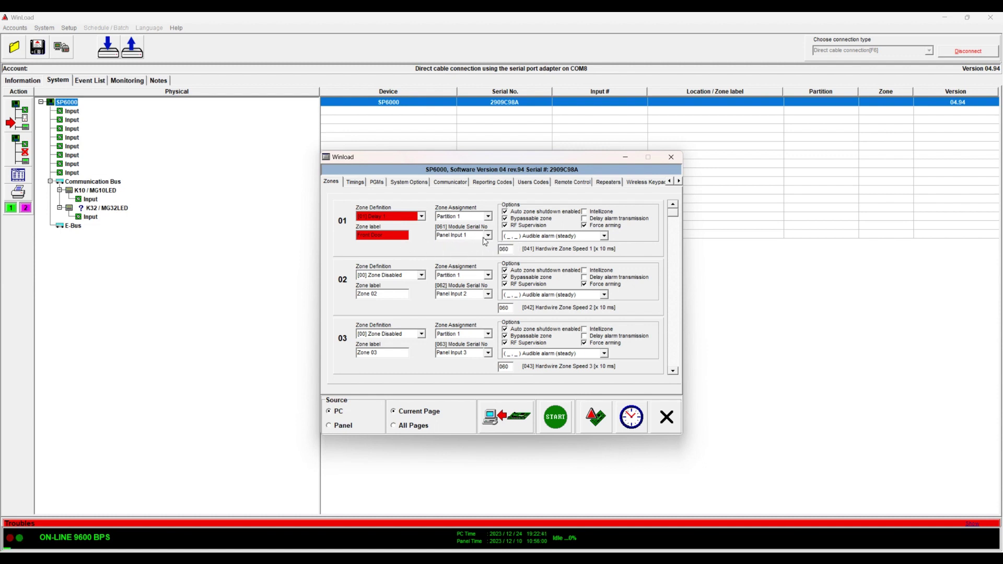
Make zone 02 a Follow zone labelled Motion
left_click(421, 275)
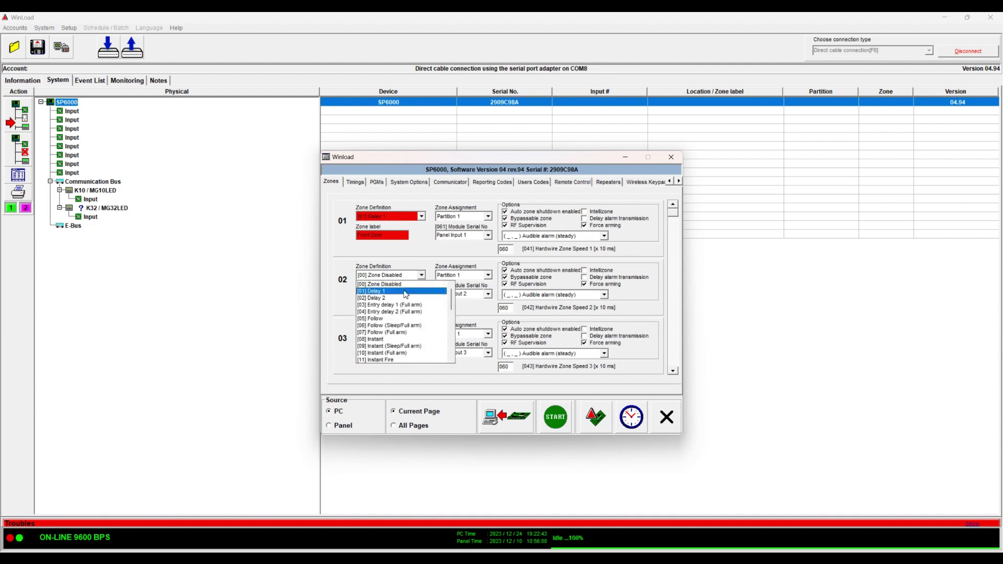
left_click(401, 319)
left_click(387, 295)
double_click(388, 295)
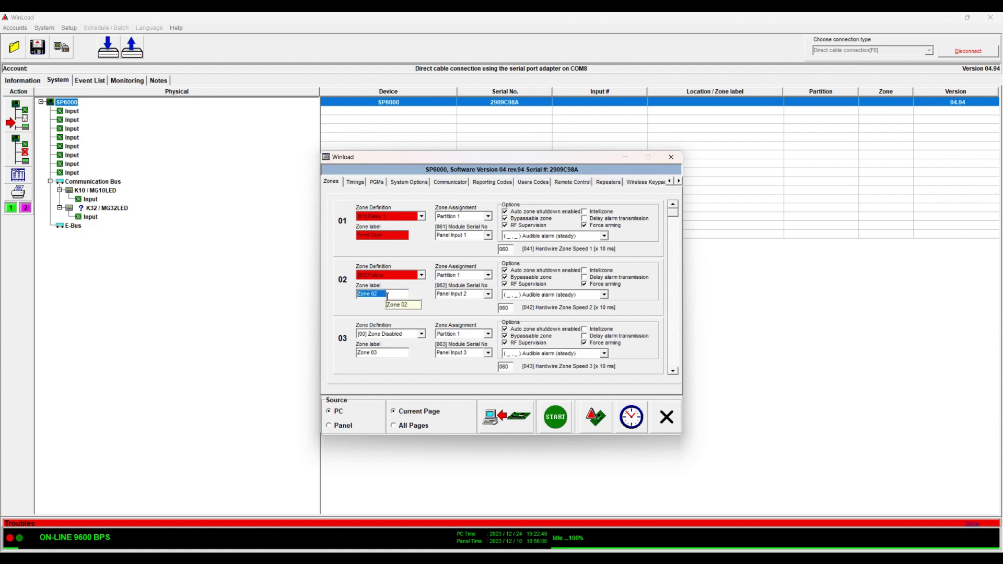
type("Motion")
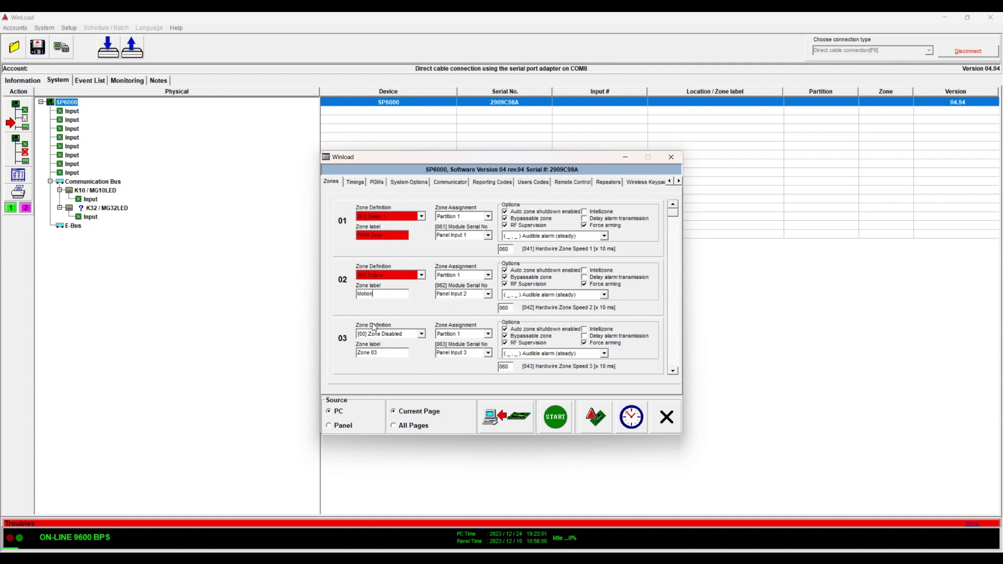
Choose [08] Instant as zone 03's definition and replace its label with Side Door
left_click(422, 337)
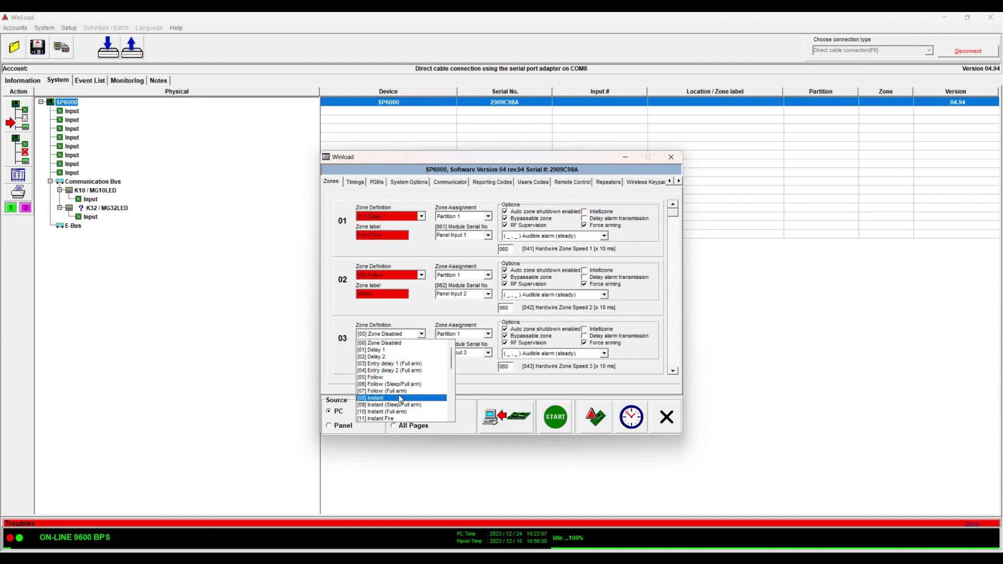
left_click(401, 399)
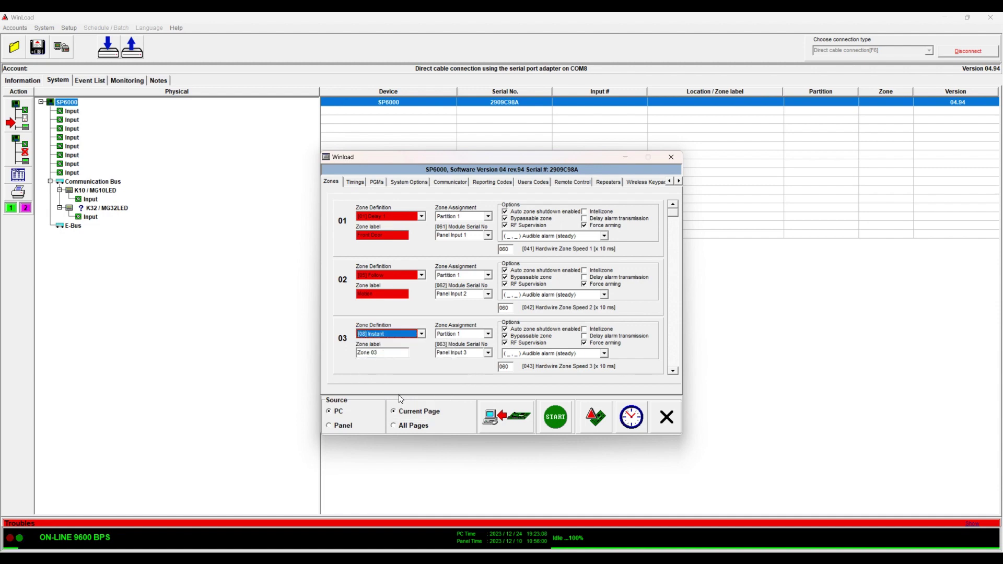
left_click(422, 334)
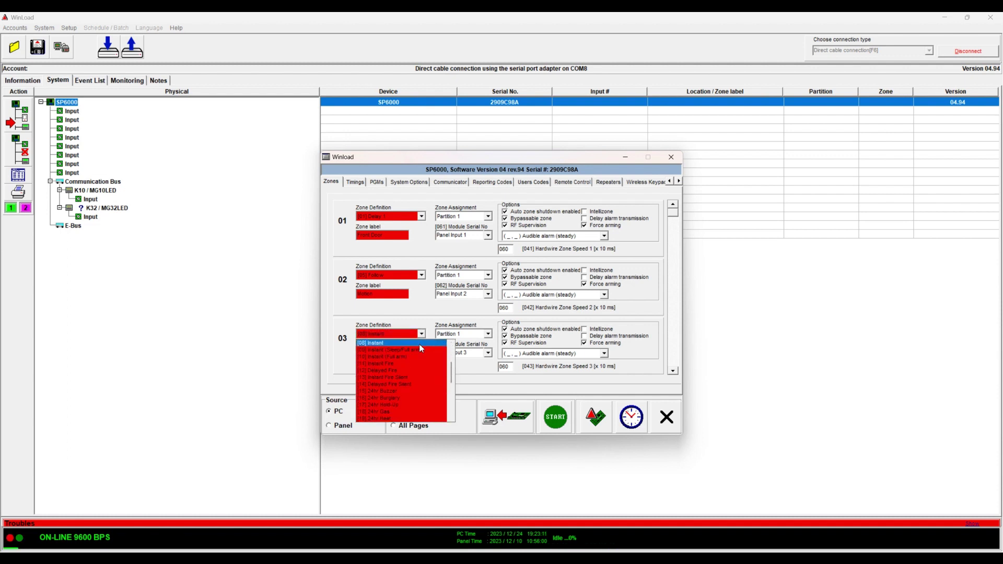
left_click(419, 344)
left_click(395, 353)
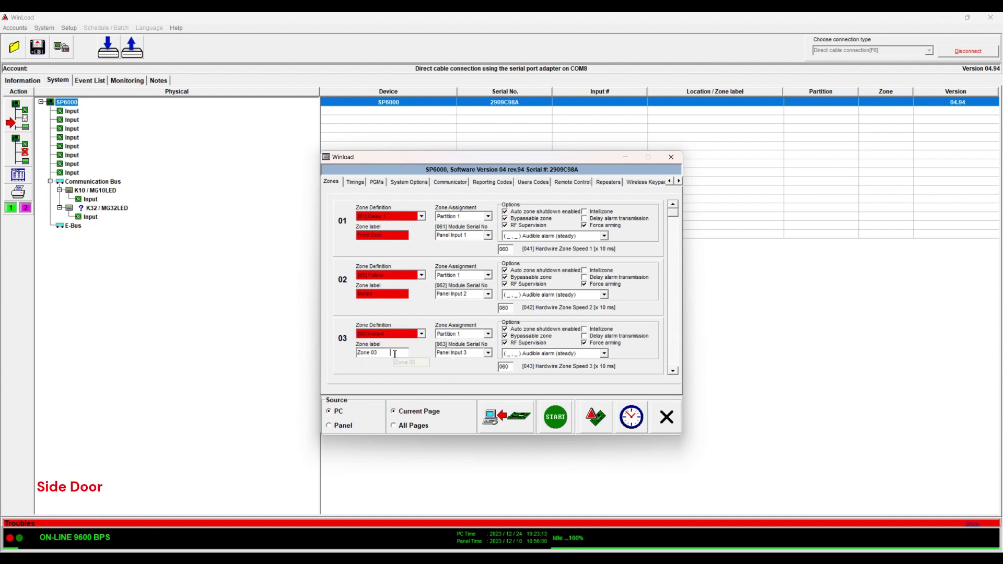
double_click(395, 353)
type("Gara")
key("BackSpace")
key("BackSpace")
key("BackSpace")
key("BackSpace")
type("Side Door")
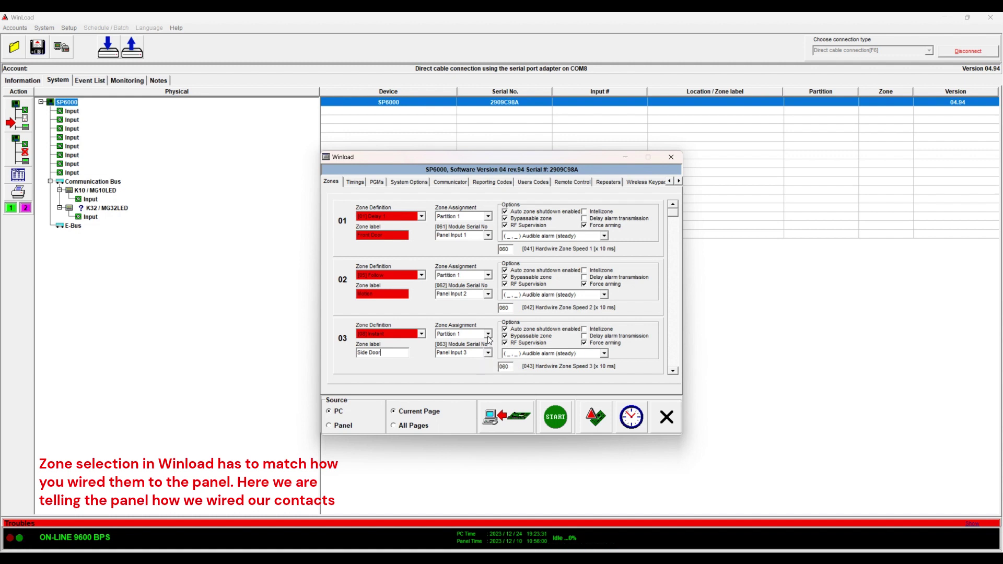
Keep zone 03 in Partition 1 and try assigning it to the MG10LED keypad input
left_click(488, 335)
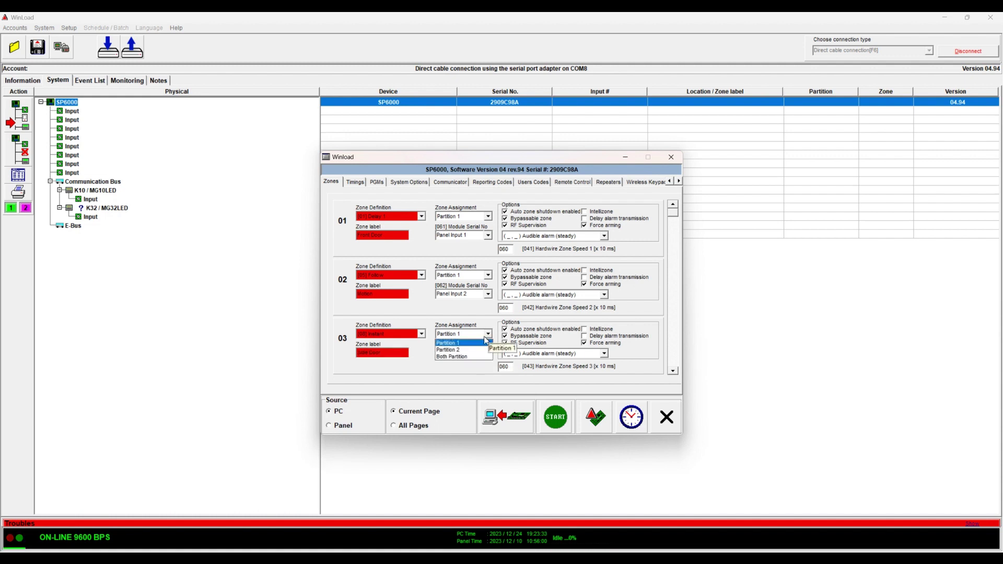
left_click(485, 342)
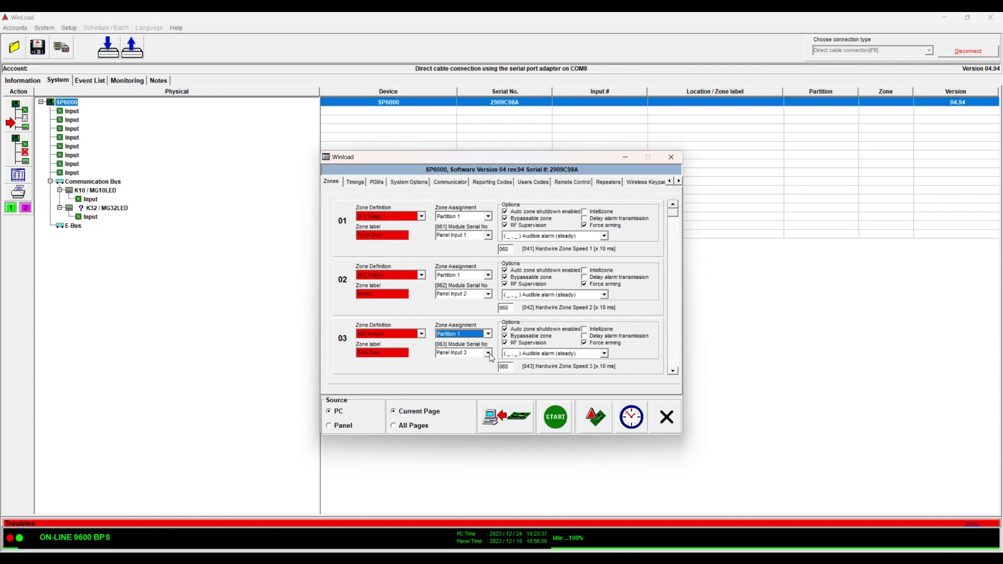
left_click(488, 353)
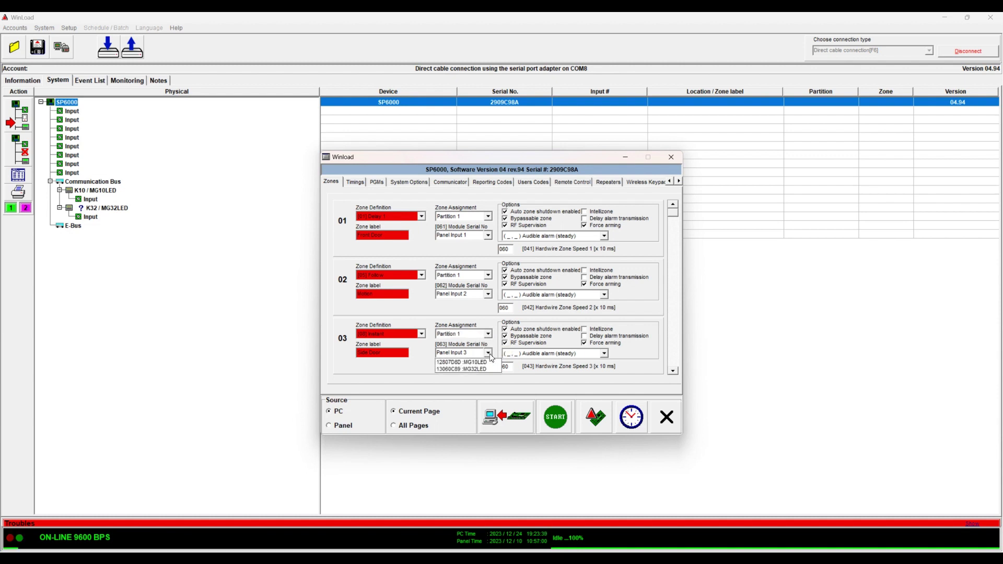
left_click(488, 363)
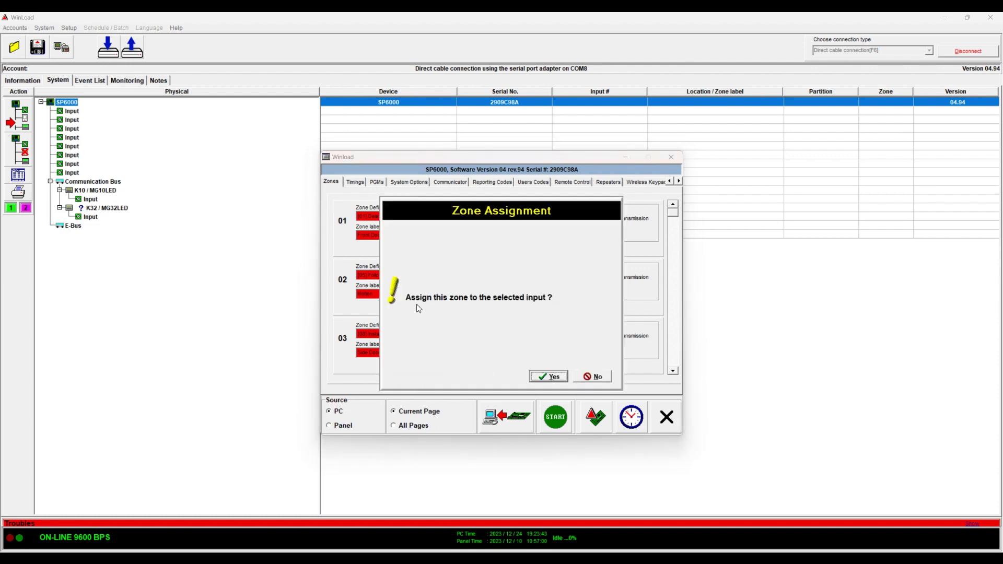
left_click(551, 378)
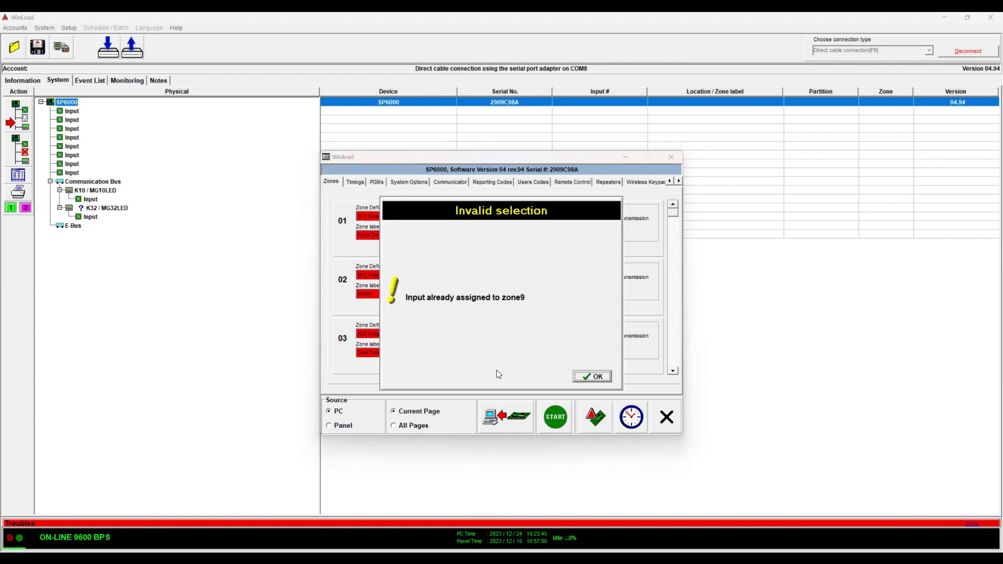
left_click(591, 376)
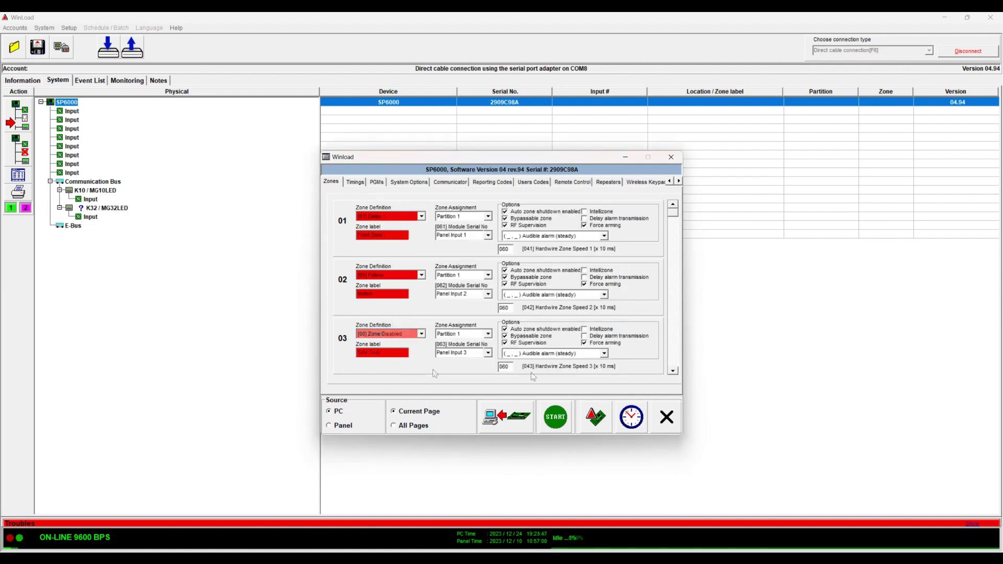
Clear keypad input 12807D8D from zone 09's Module Serial No, leaving zone 09 disabled
left_click(673, 371)
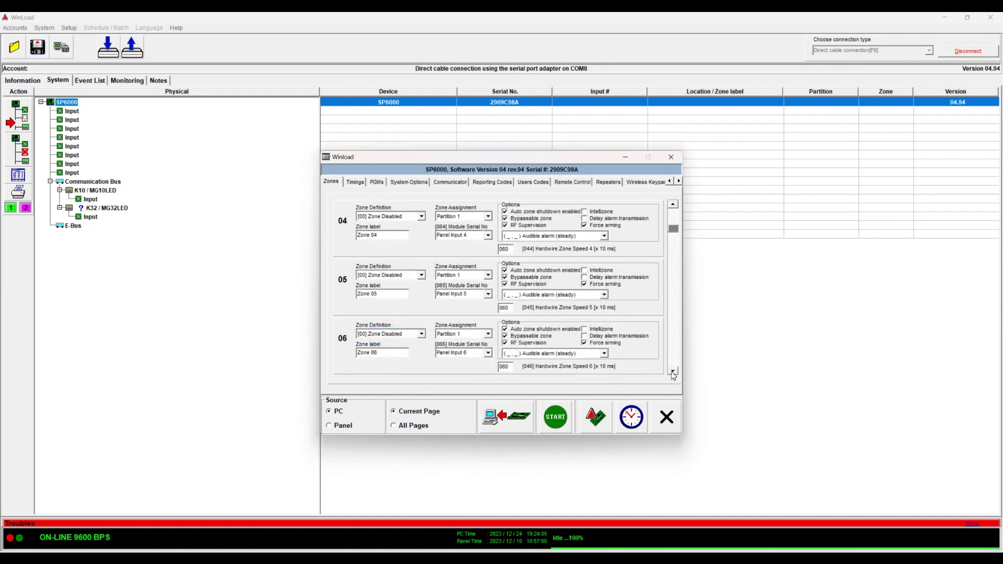
left_click(673, 371)
left_click(673, 371)
left_click(674, 371)
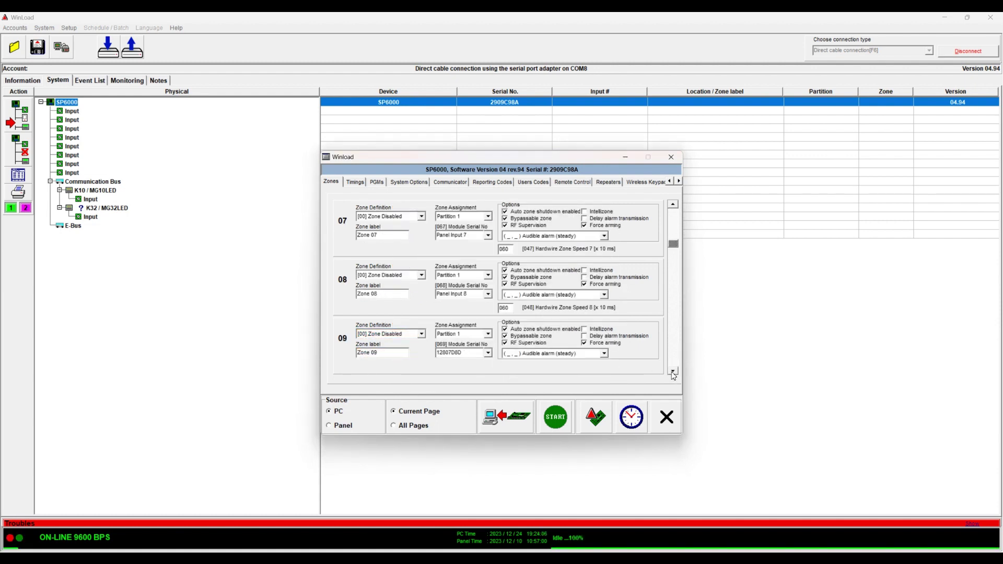
left_click(422, 334)
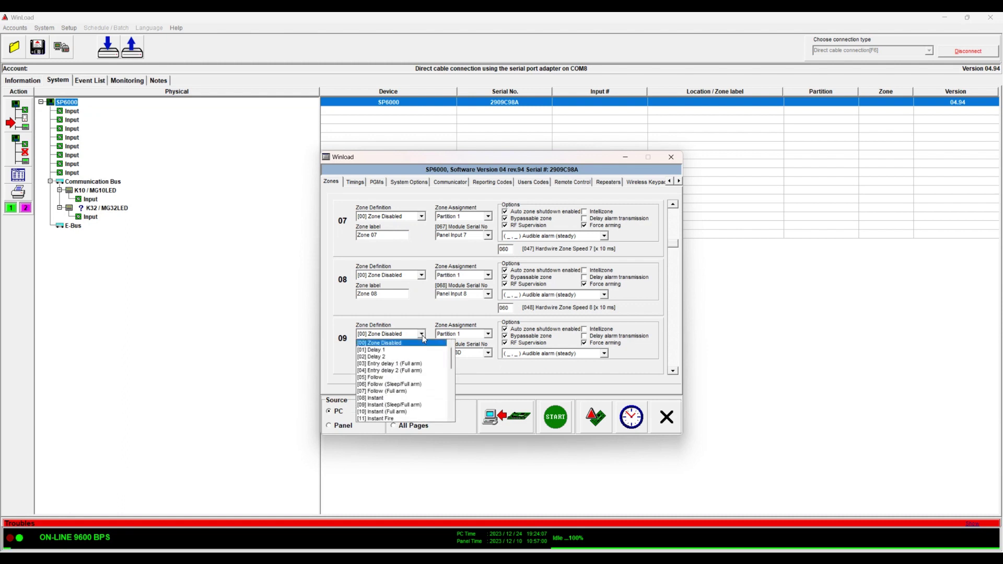
left_click(481, 325)
left_click(488, 353)
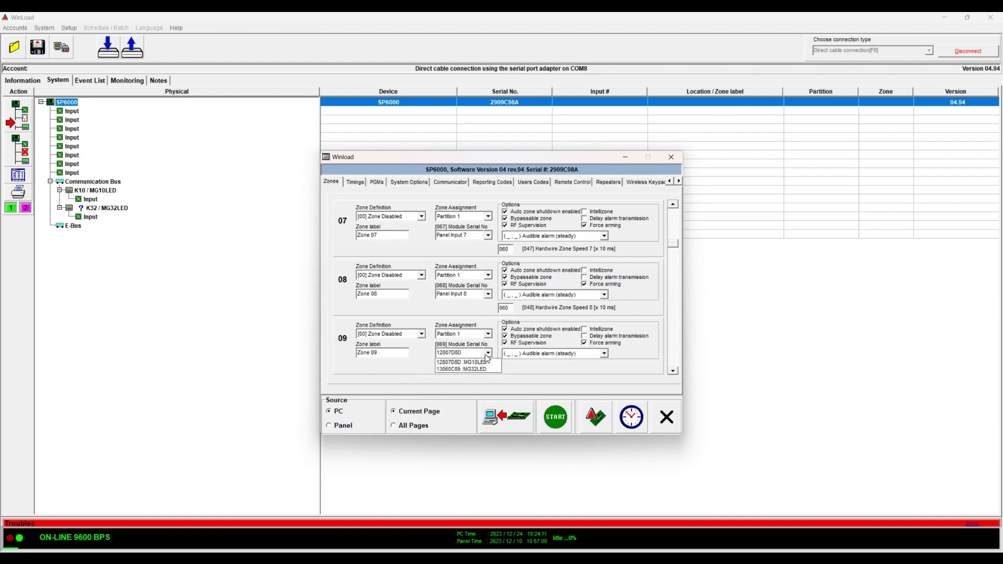
left_click(486, 362)
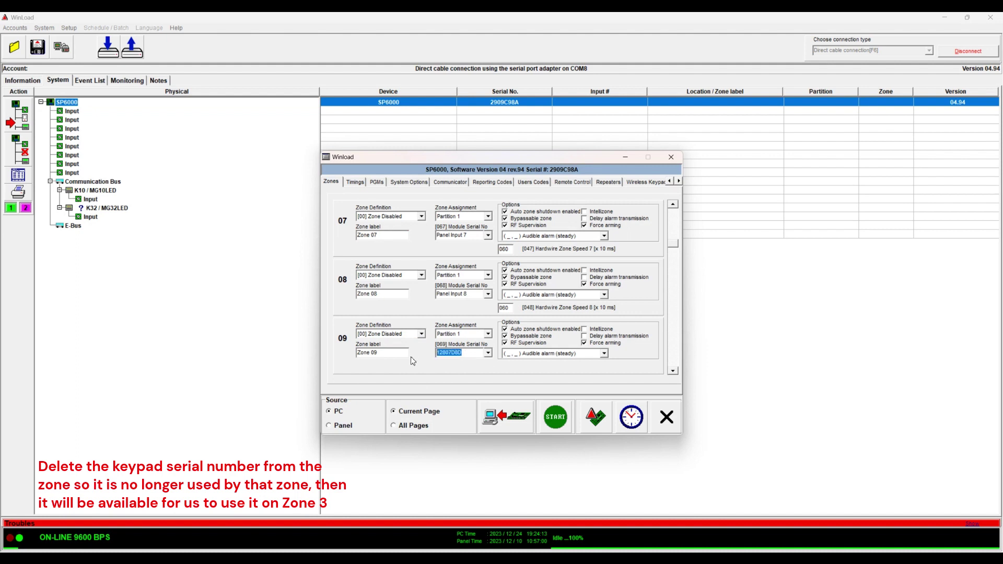
key("Delete")
Set zone 03 back to Instant and retype Door in its label
left_click(674, 218)
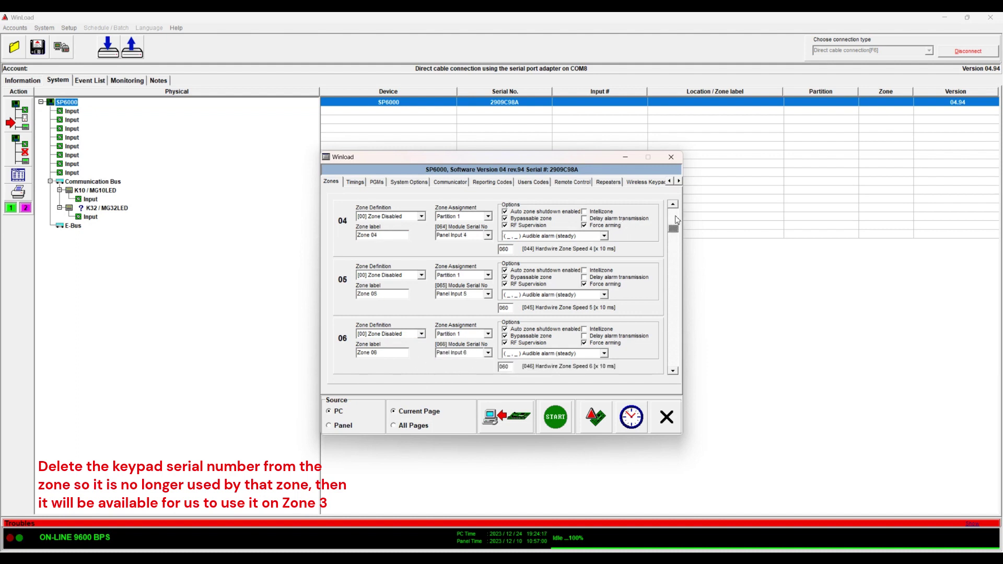
left_click(676, 210)
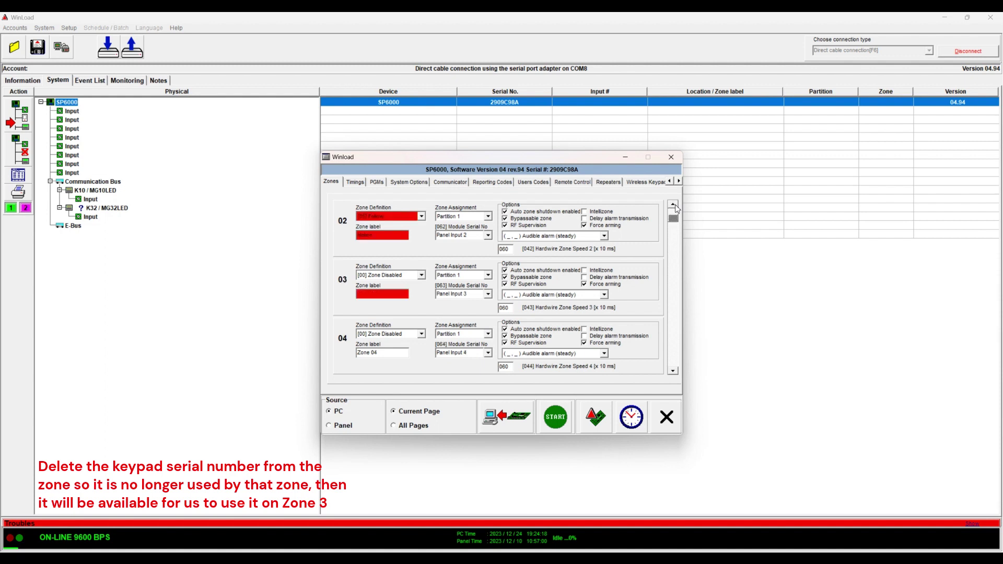
left_click(387, 276)
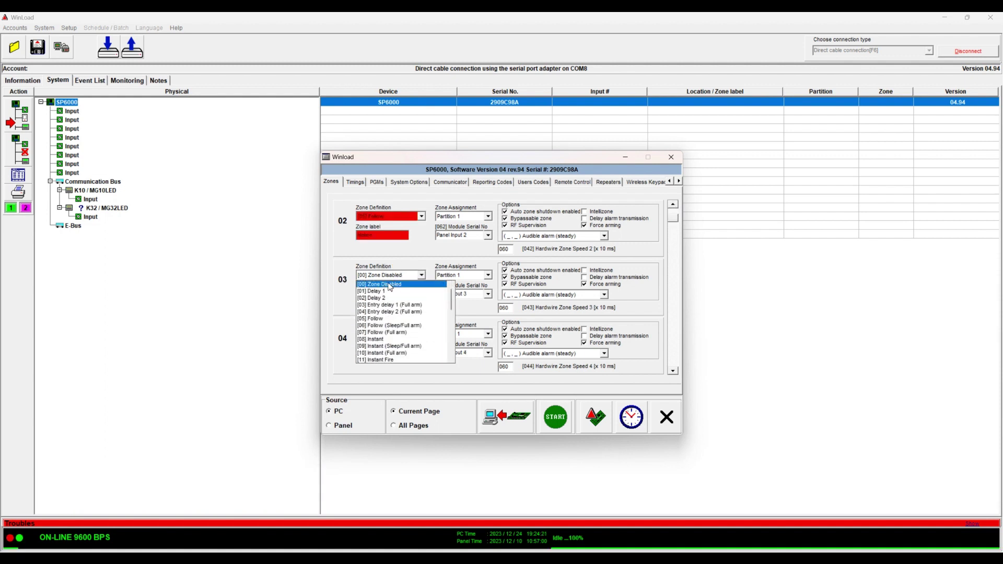
left_click(381, 339)
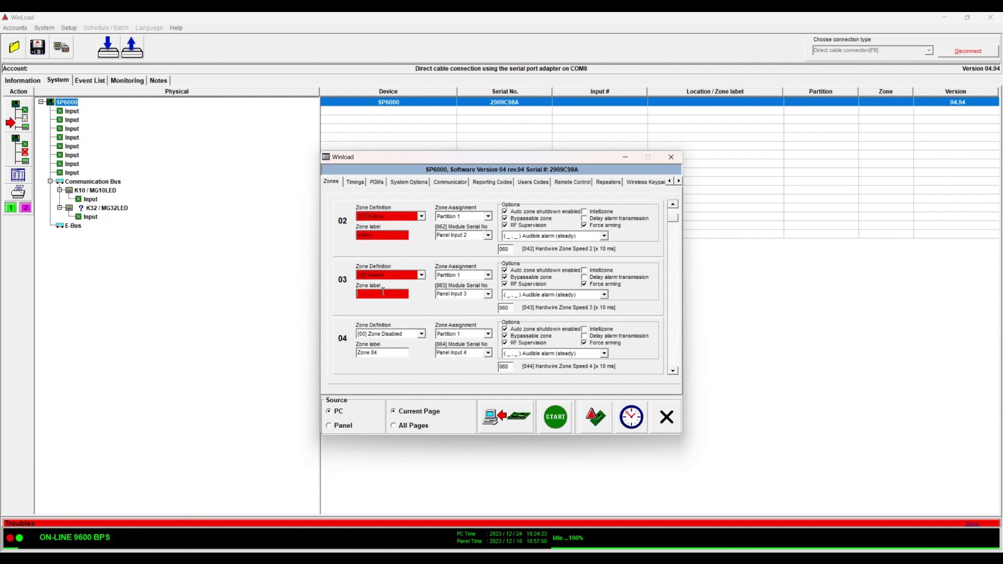
left_click(382, 292)
type("Door")
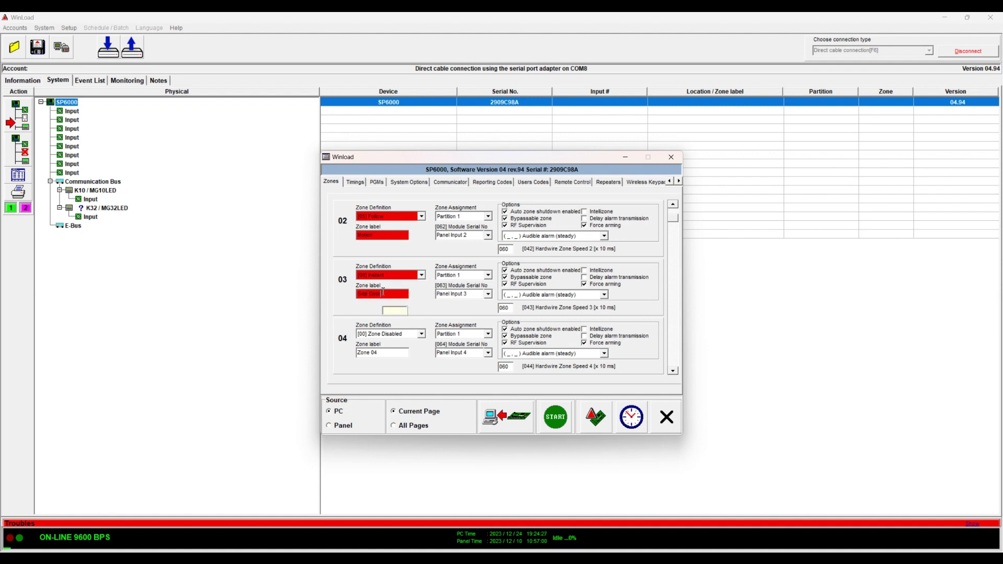
Assign zone 03 to the 12807D8D MG10LED keypad input, confirming with Yes
left_click(489, 295)
left_click(460, 304)
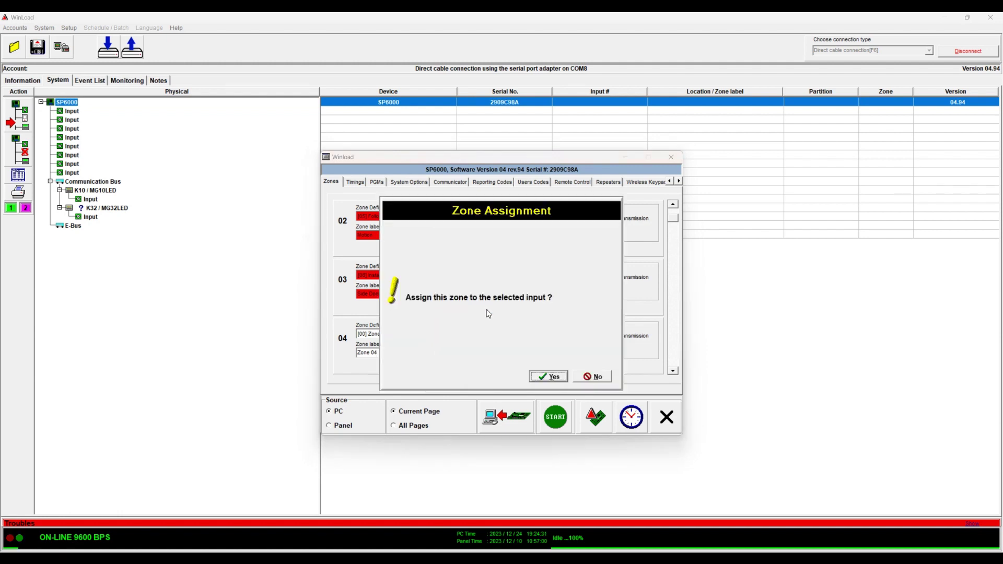
left_click(549, 377)
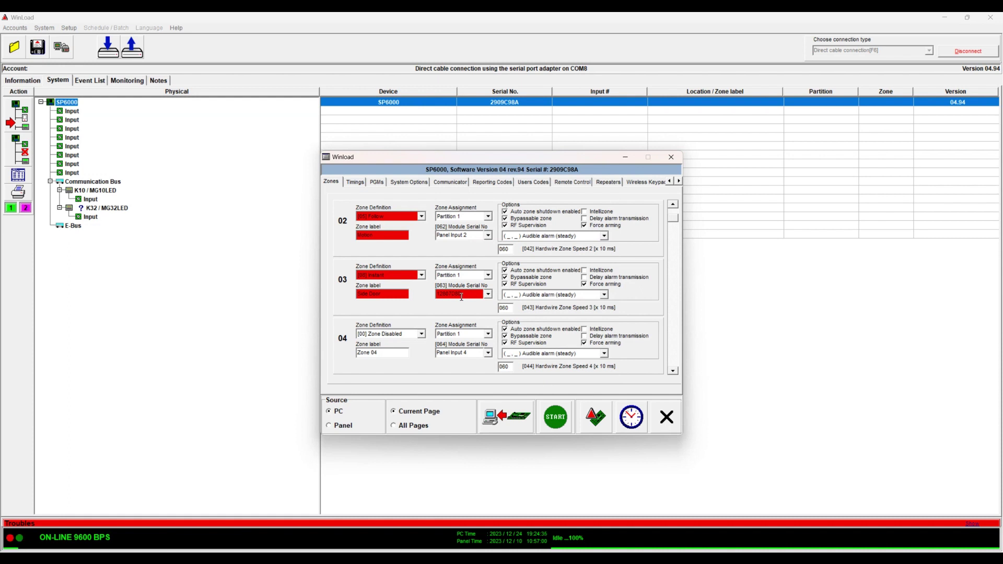
left_click(478, 295)
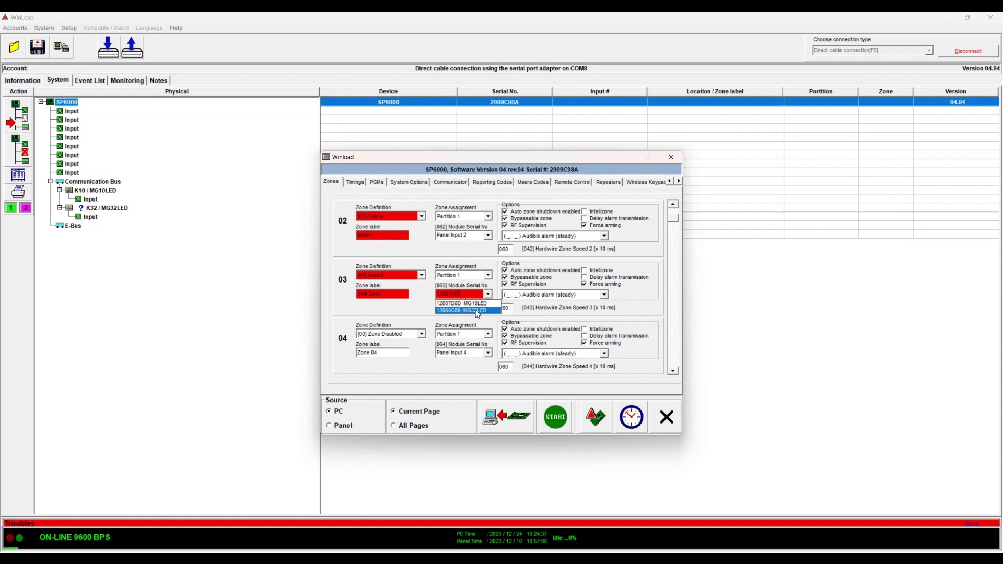
left_click(477, 304)
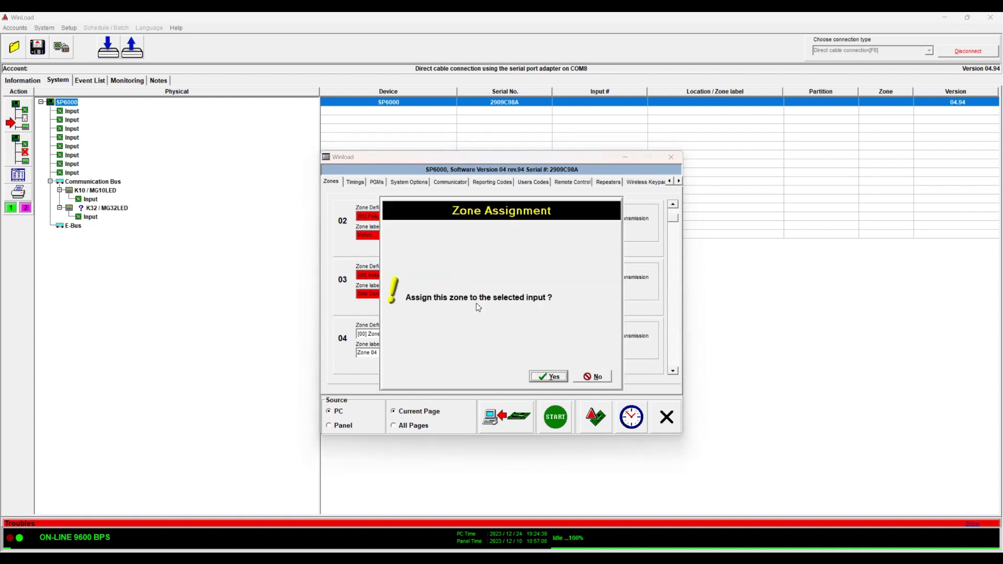
left_click(547, 375)
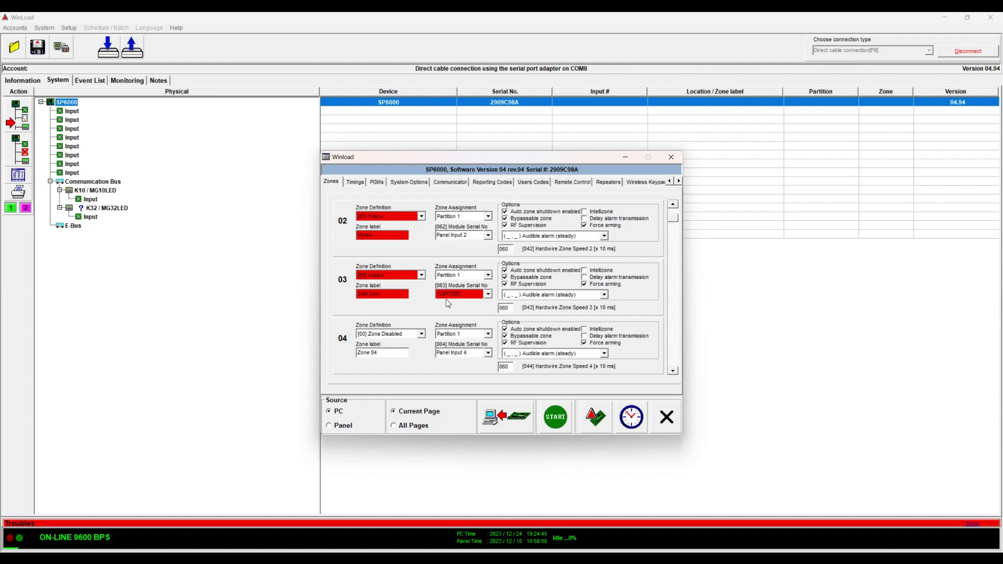
left_click_drag(492, 161, 586, 207)
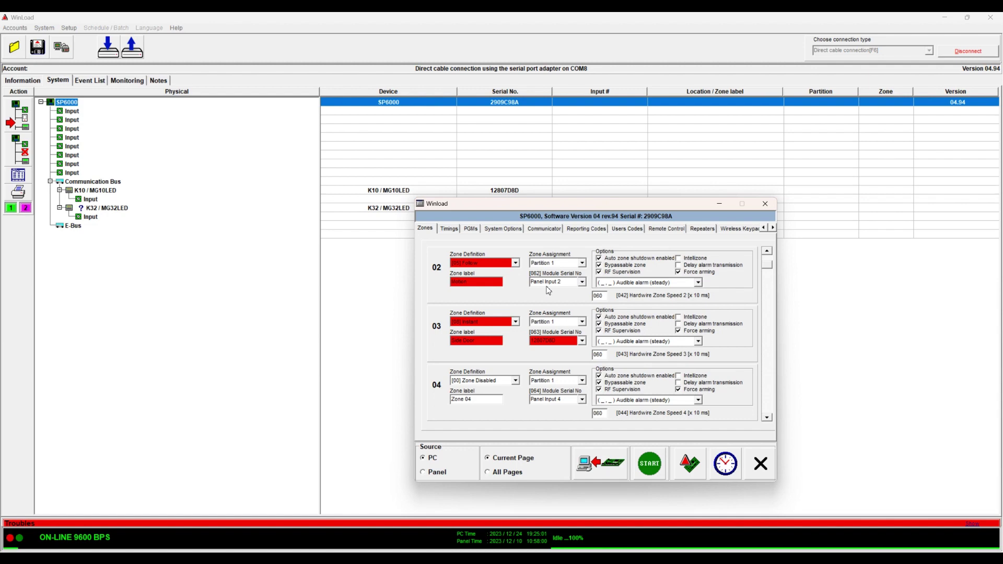
Send the Zones page from PC to panel, limiting the transfer to the current page
left_click(610, 466)
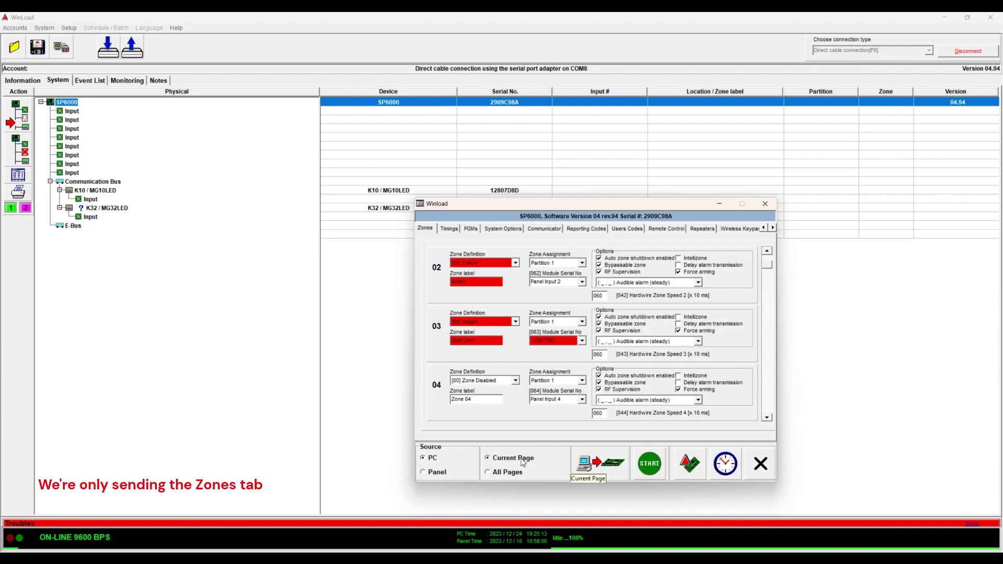
left_click(651, 465)
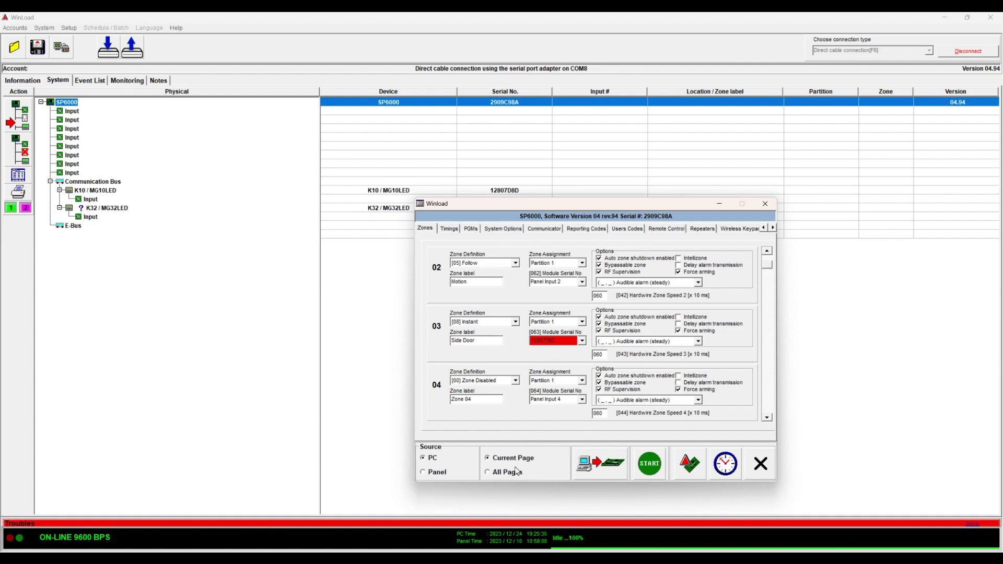
left_click(490, 473)
left_click(489, 460)
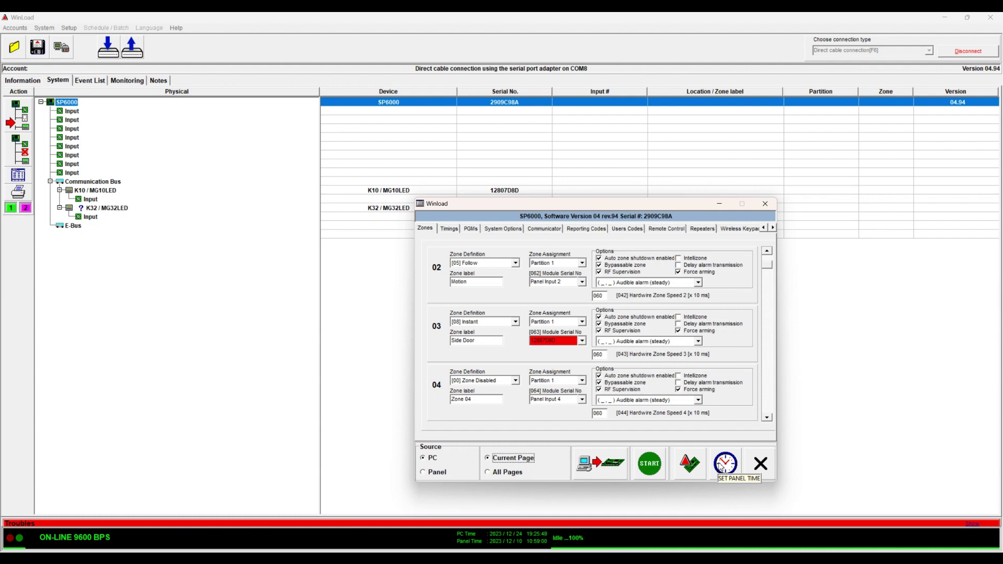
Sync the panel clock to the PC, reassign zone 3's module serial, resend, and close the sheets
left_click(718, 466)
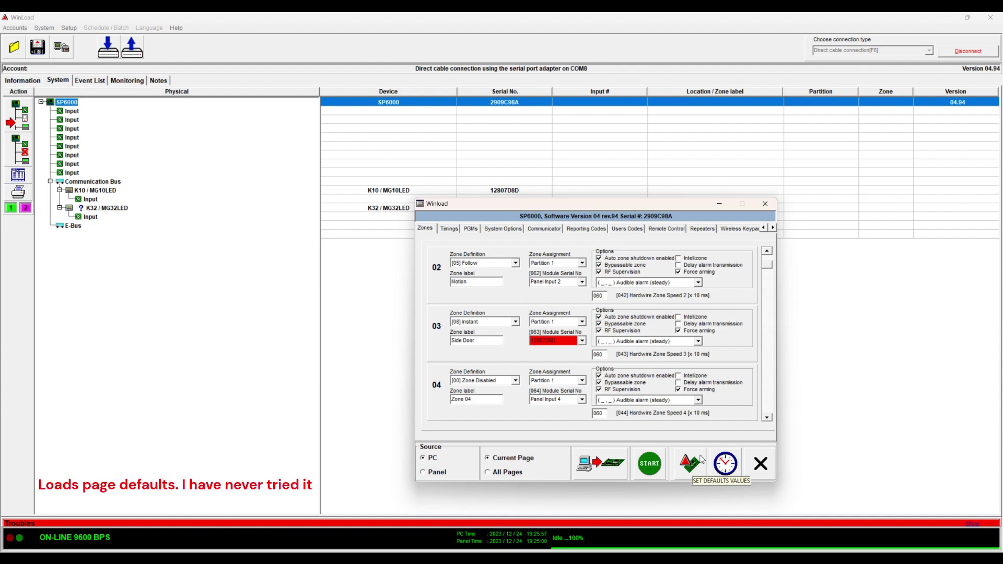
left_click(582, 341)
left_click(583, 355)
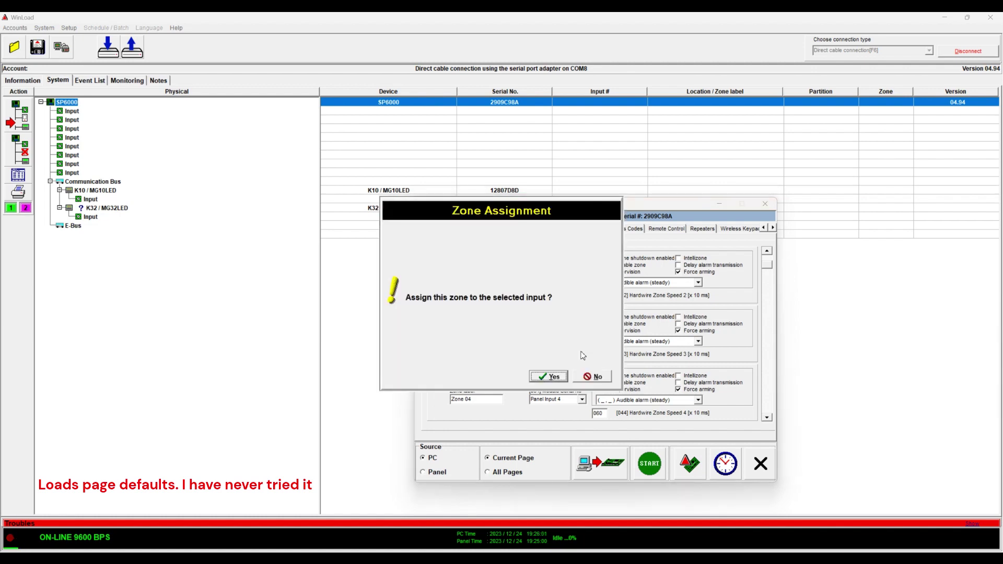
left_click(552, 375)
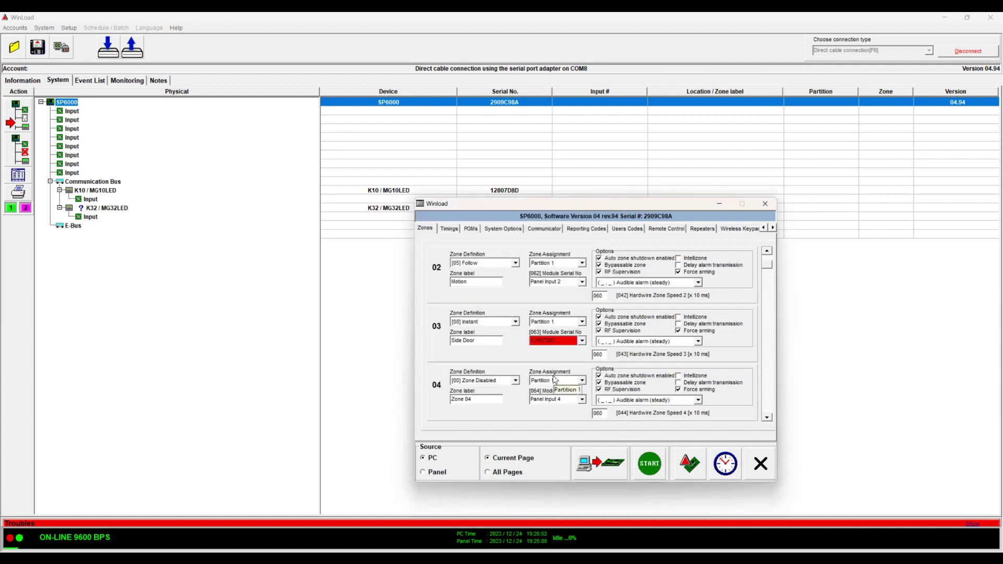
left_click(648, 468)
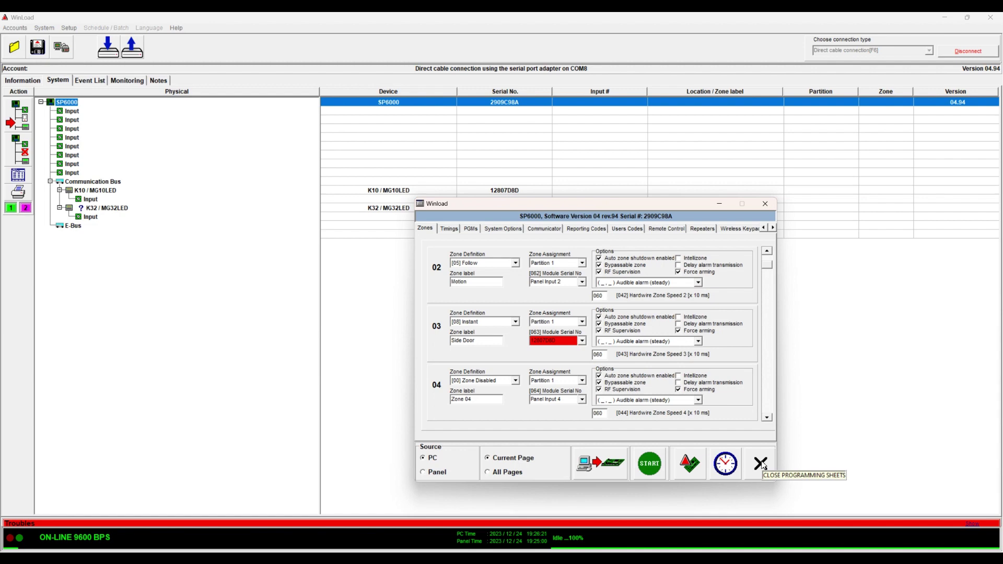
left_click(762, 464)
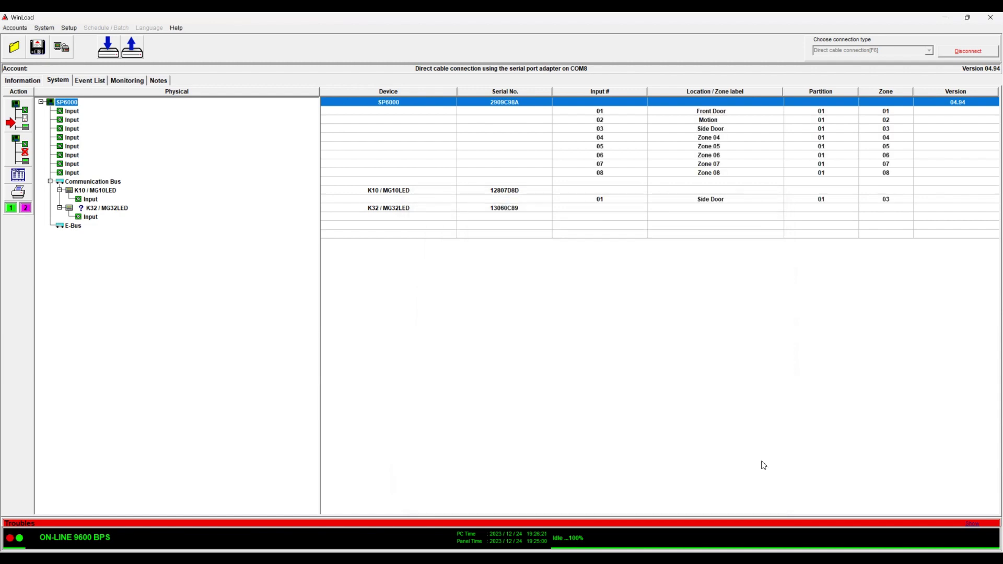
Open live monitoring, briefly show zone location labels, then return to zone states
left_click(127, 80)
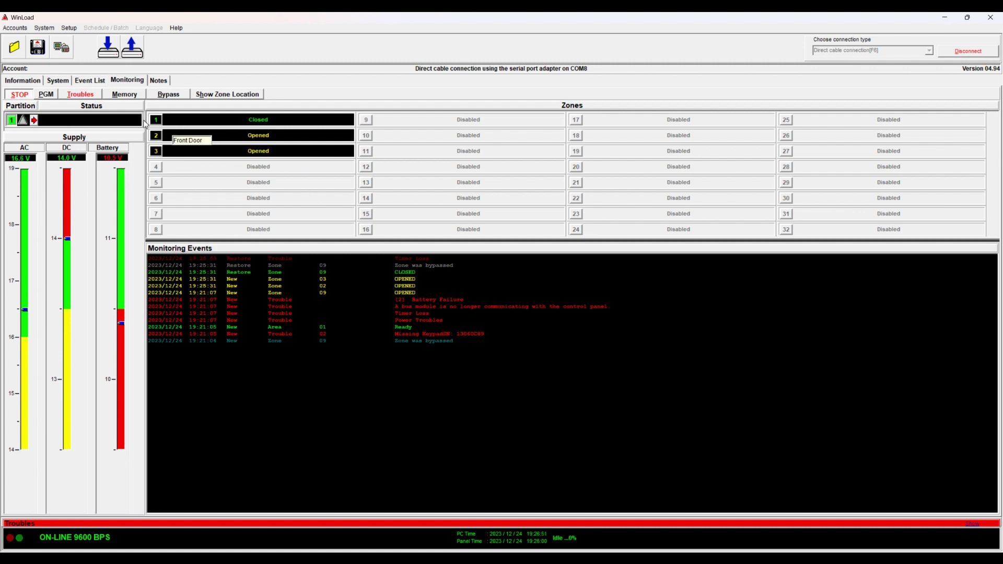
left_click(218, 100)
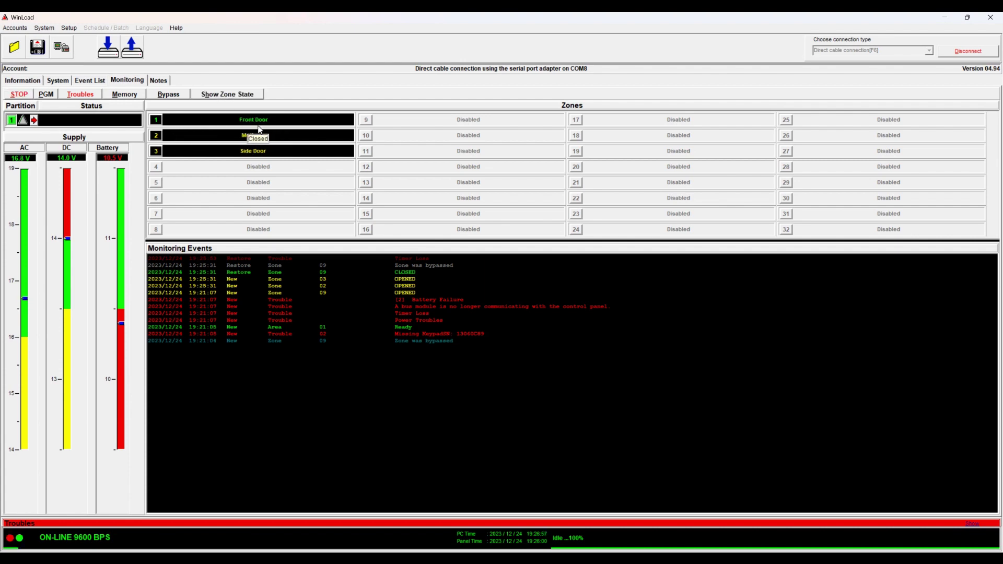
left_click(253, 99)
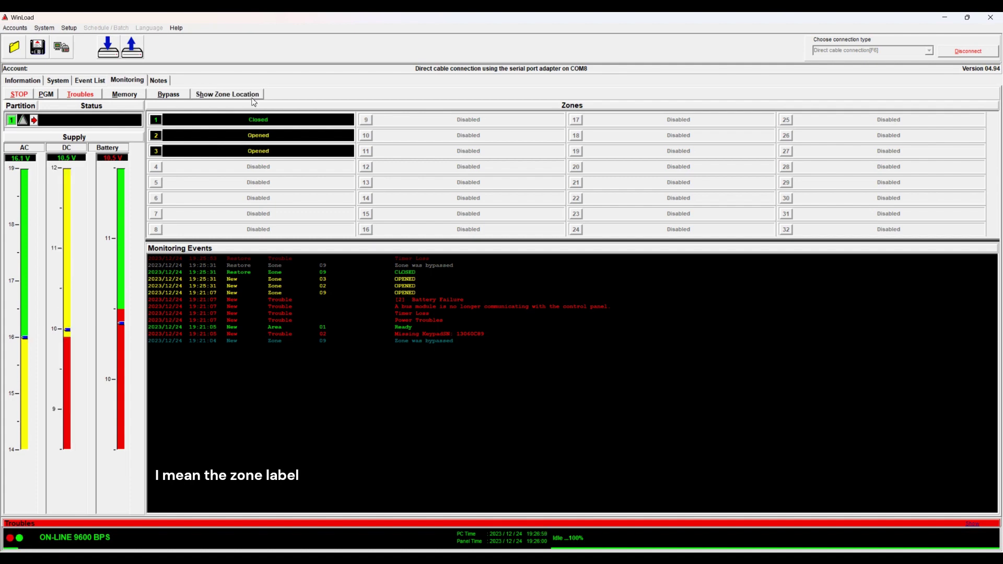
mouse_move(251, 134)
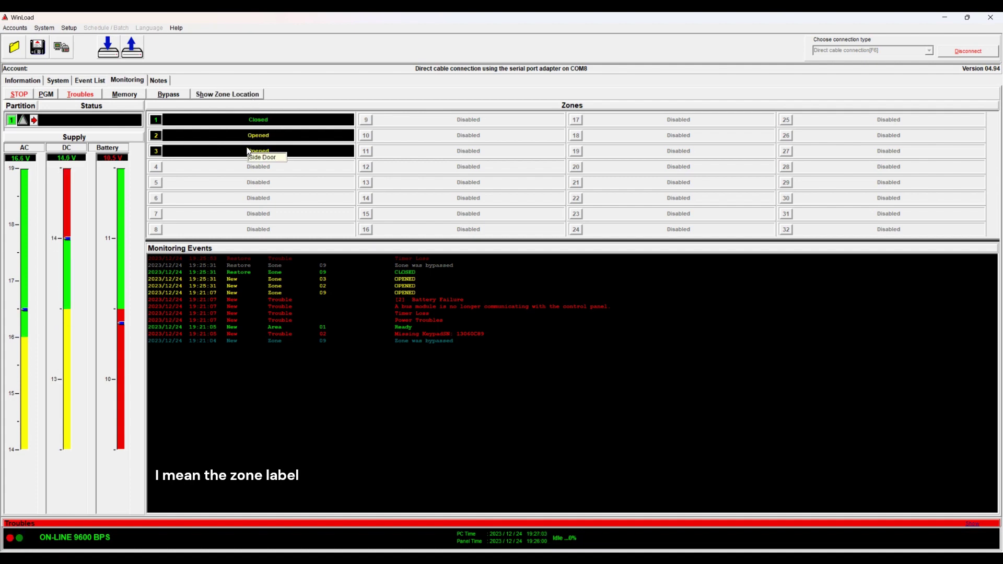
Review the panel troubles, including the missing Keypad Bus modules
left_click(81, 96)
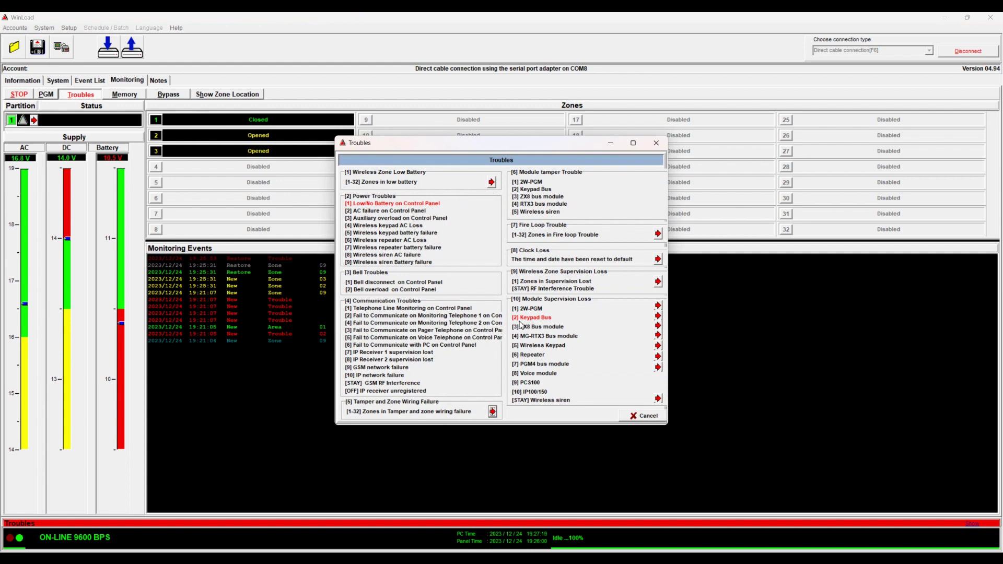
left_click(658, 317)
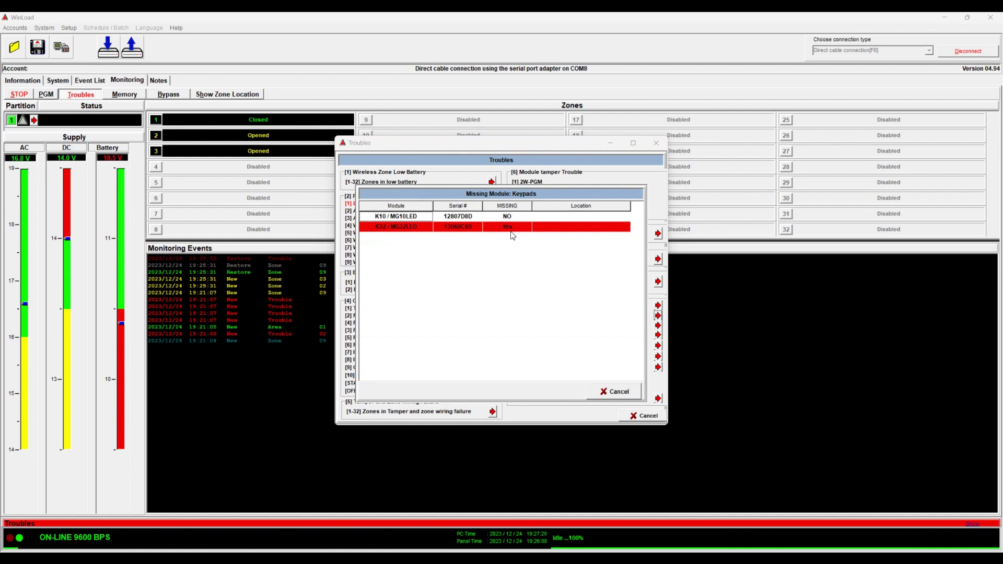
left_click(623, 393)
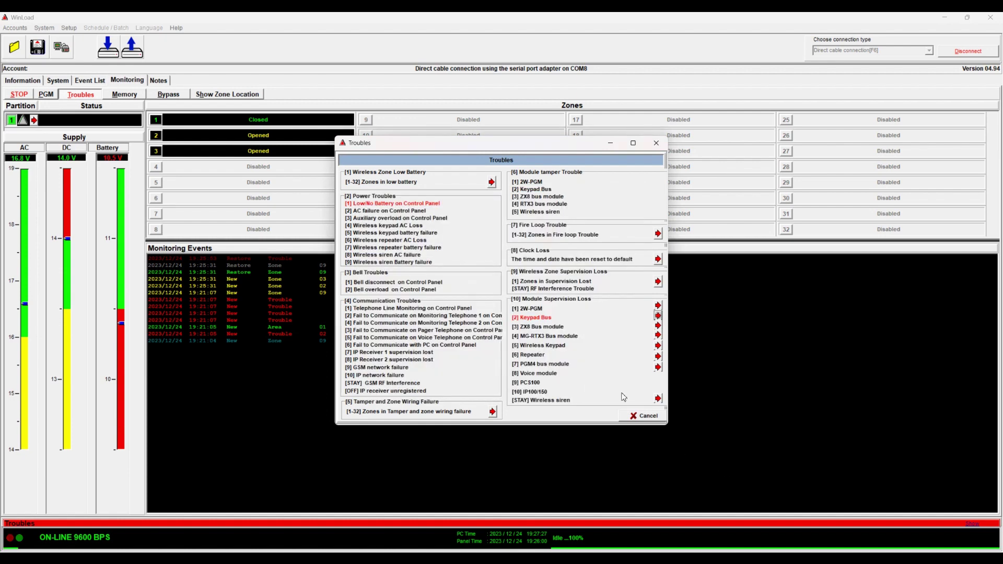
left_click(641, 417)
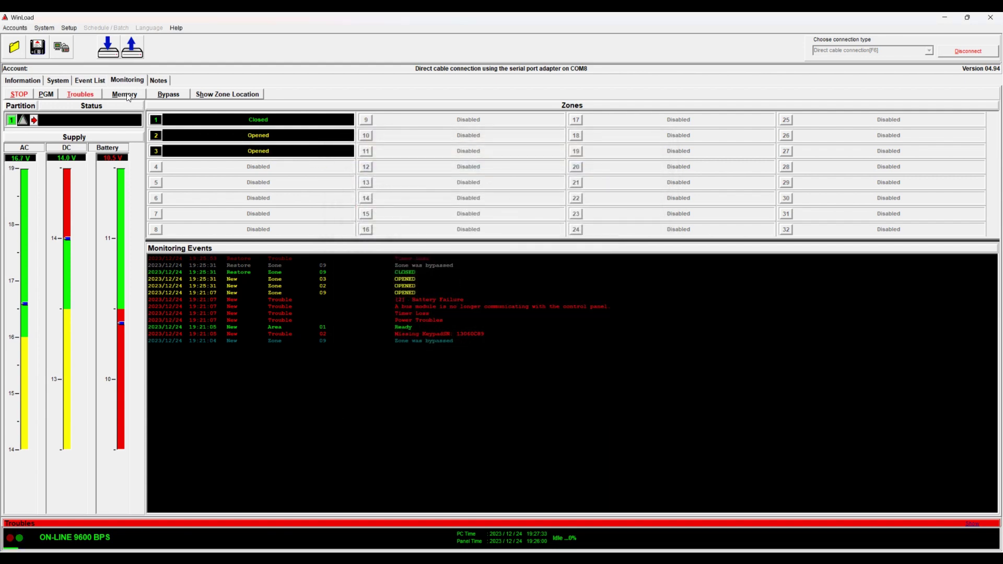
View alarm memory, then the PGM outputs 1–5 page, rechecking the troubles list
left_click(128, 95)
left_click(50, 99)
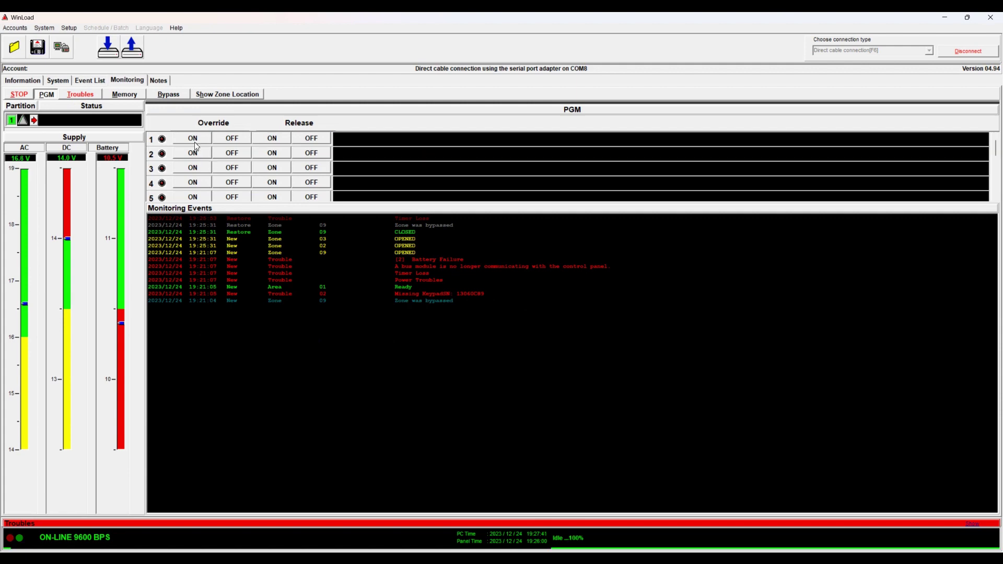
left_click(81, 97)
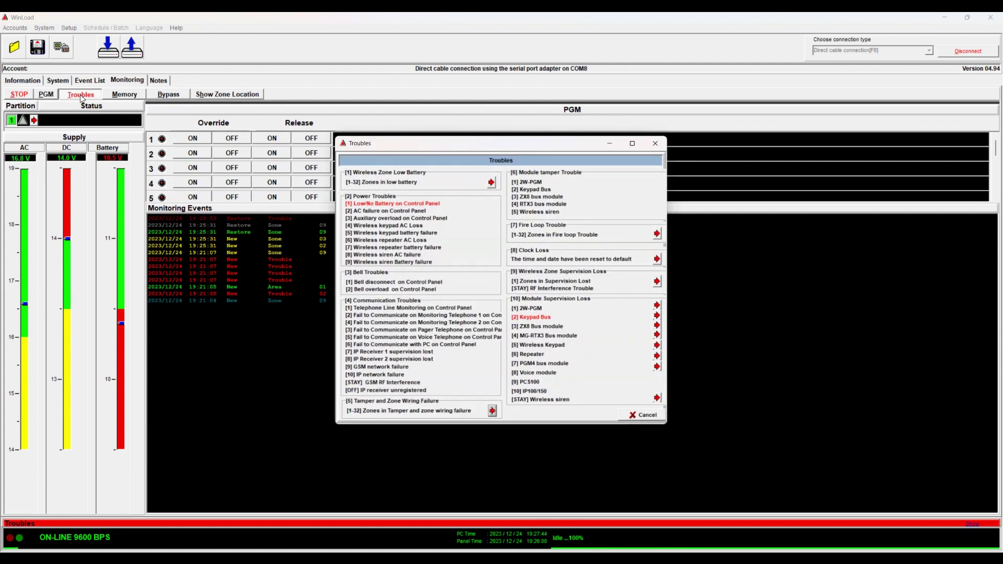
left_click(642, 415)
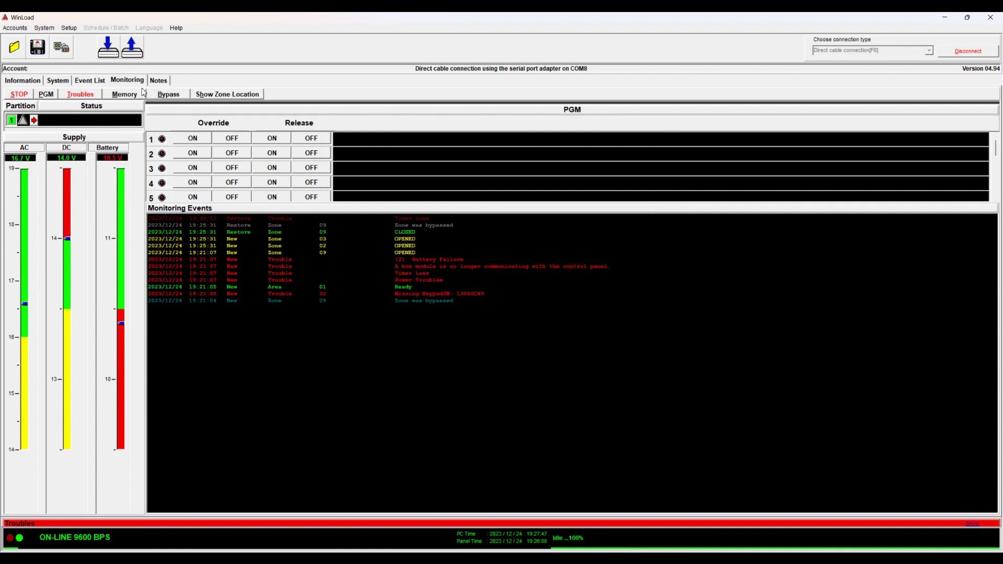
Download new events into the Event List, stopping partway at 134 events
left_click(84, 82)
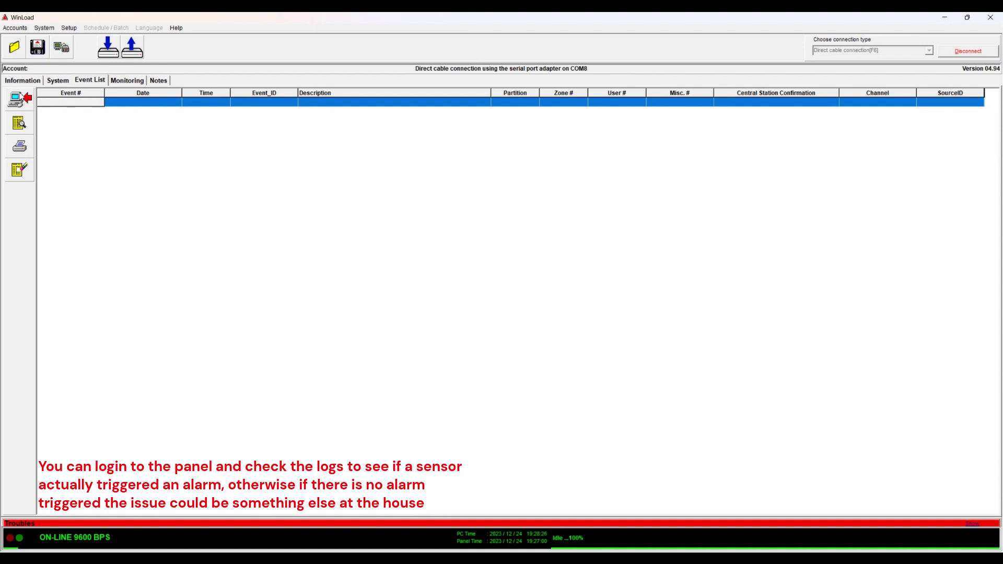
left_click(23, 104)
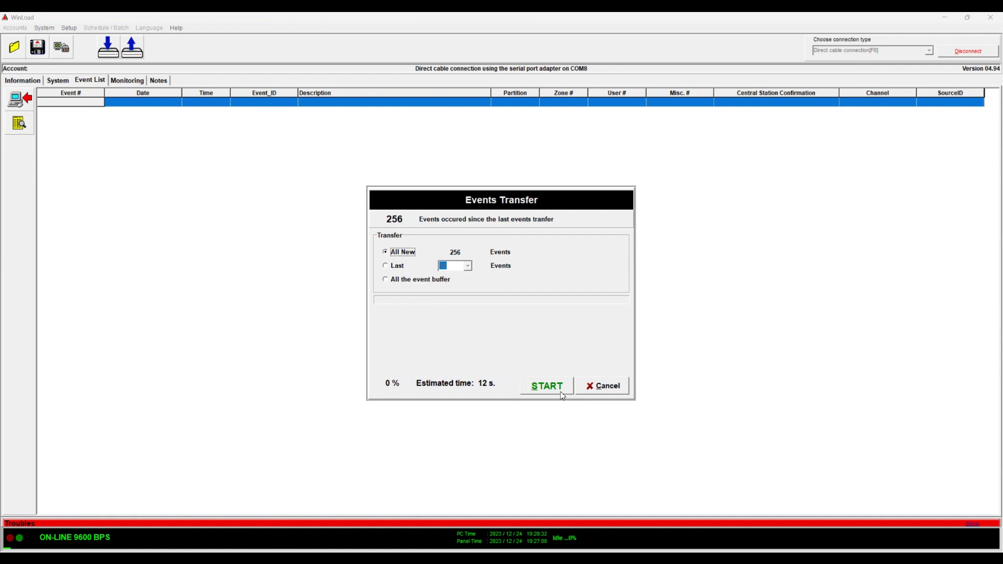
left_click(541, 386)
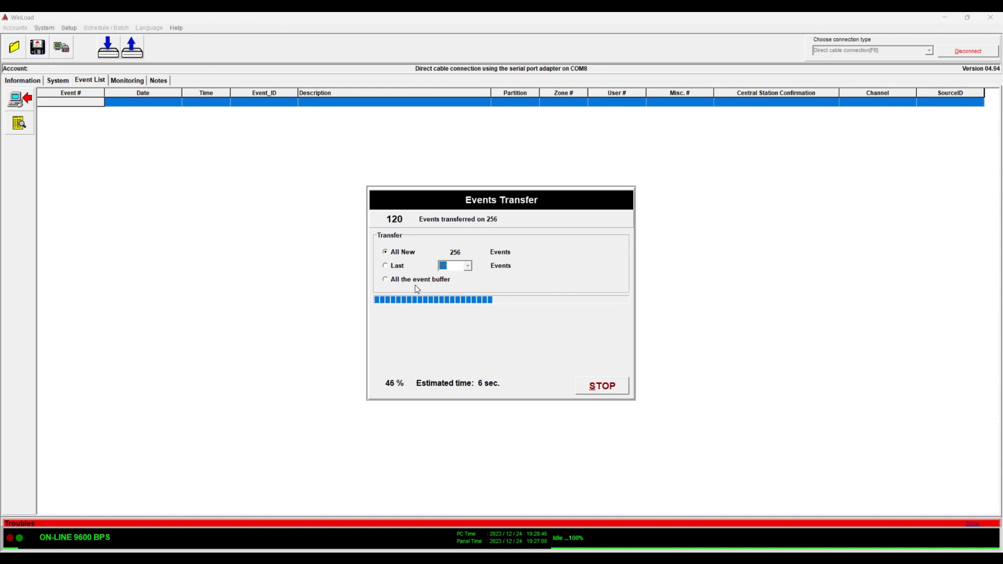
left_click(602, 388)
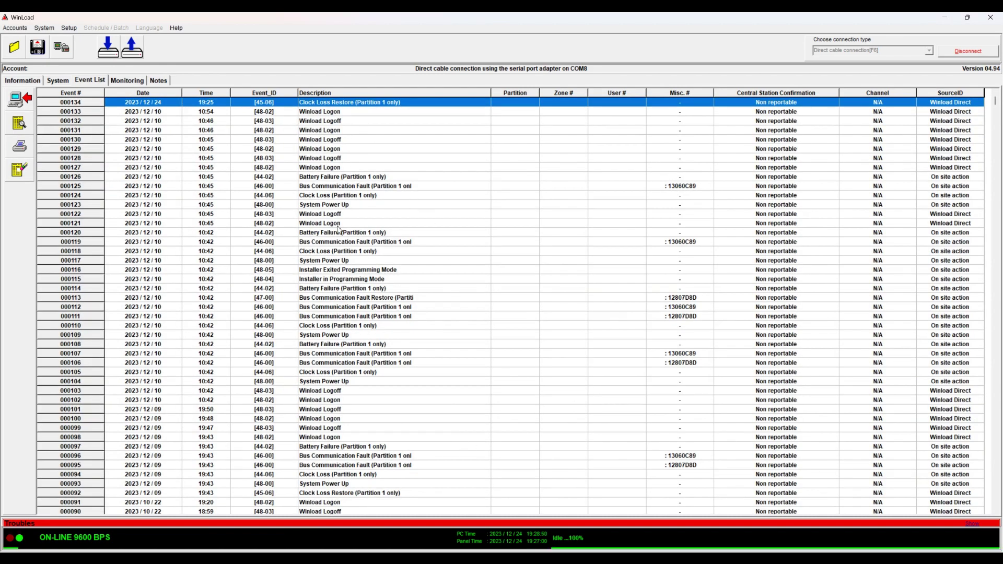
Download the All event buffer option, filling the list up to event 000256
left_click(20, 98)
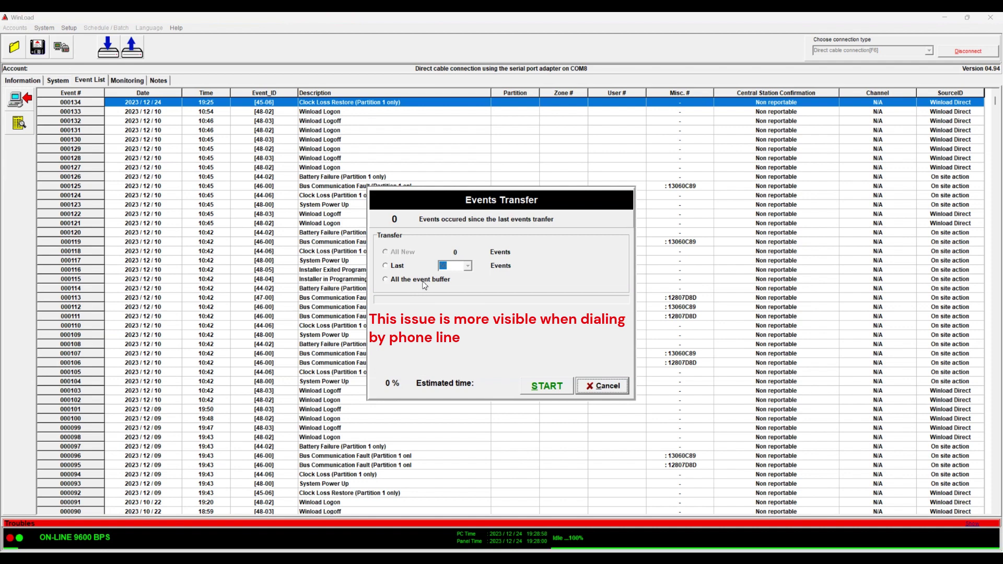
left_click(388, 281)
left_click(543, 386)
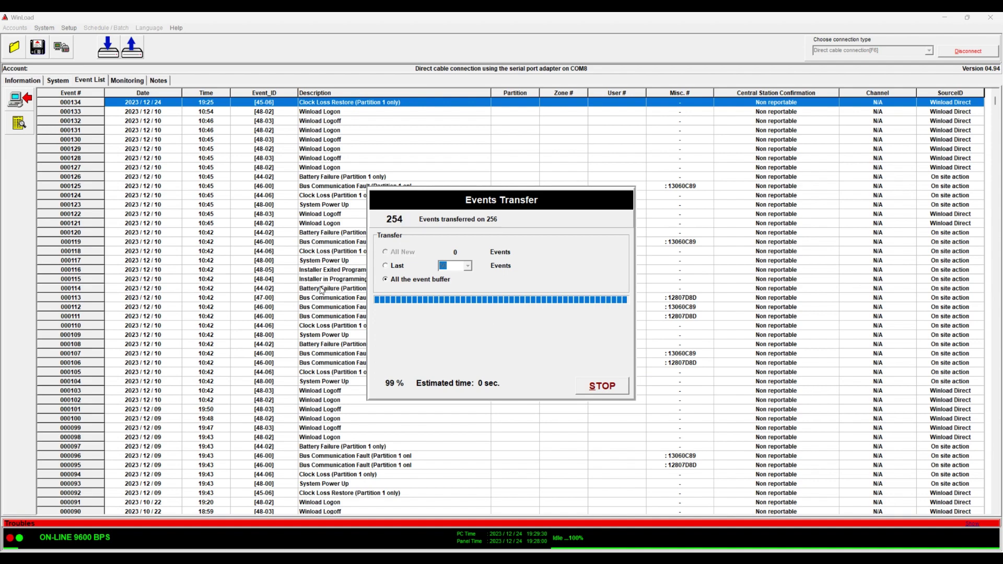
From the System overview, open the SP6000 programming sheets and review the Timings page
left_click(57, 82)
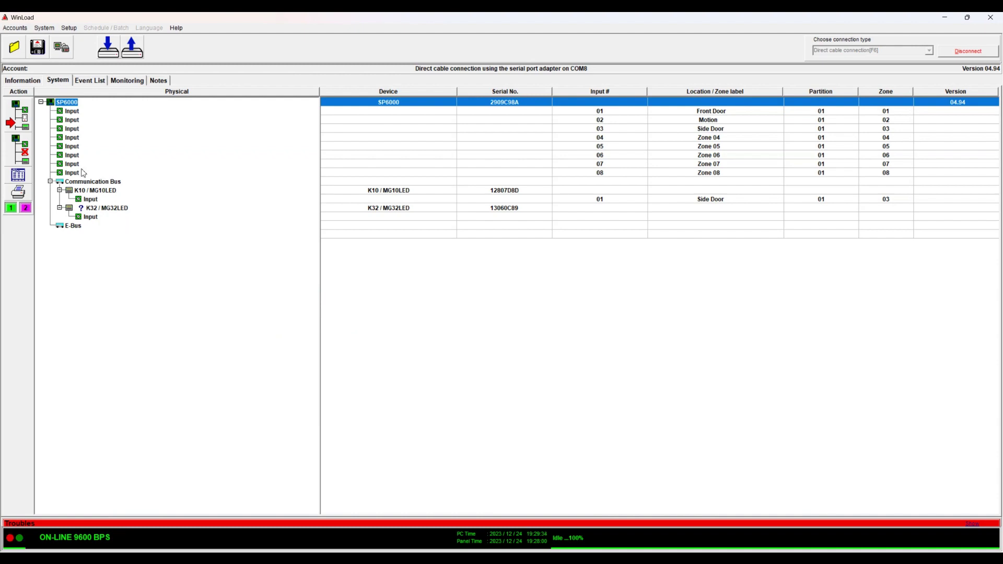
double_click(66, 102)
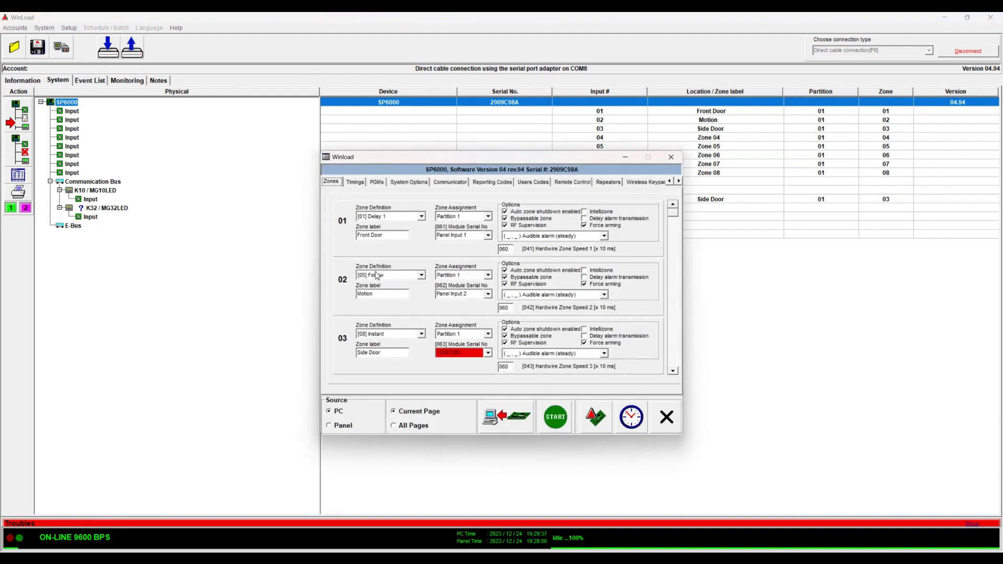
left_click(355, 183)
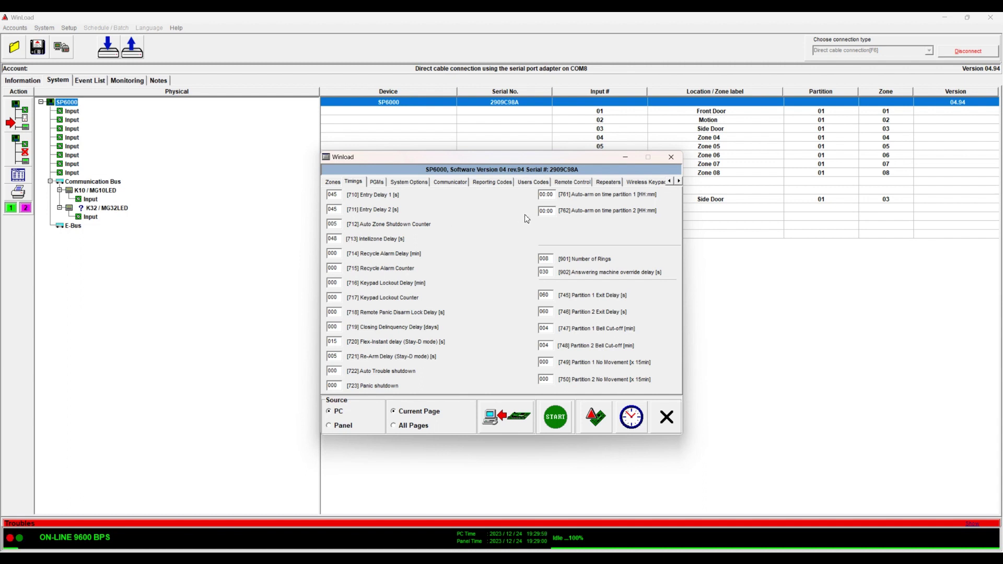
Review the Communicator Panel ID and PC Password fields and IP/GPRS settings, then return to Zones
left_click(455, 184)
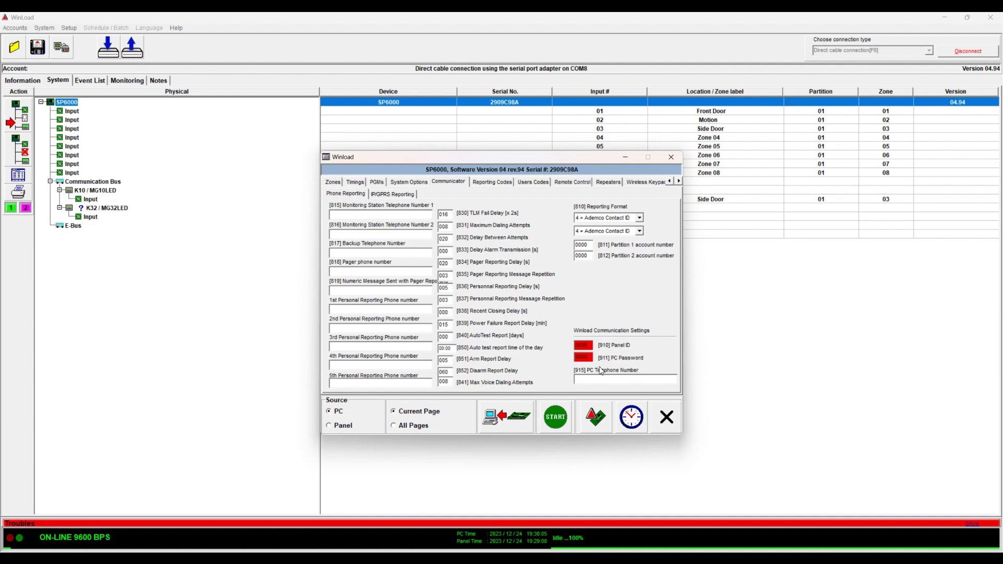
double_click(590, 346)
key("Tab")
left_click(402, 194)
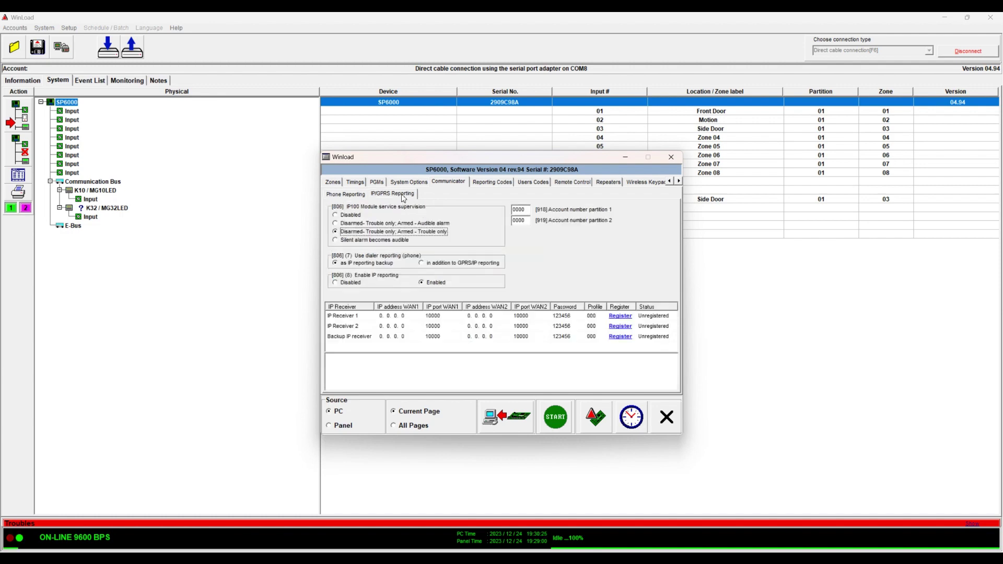
left_click(337, 184)
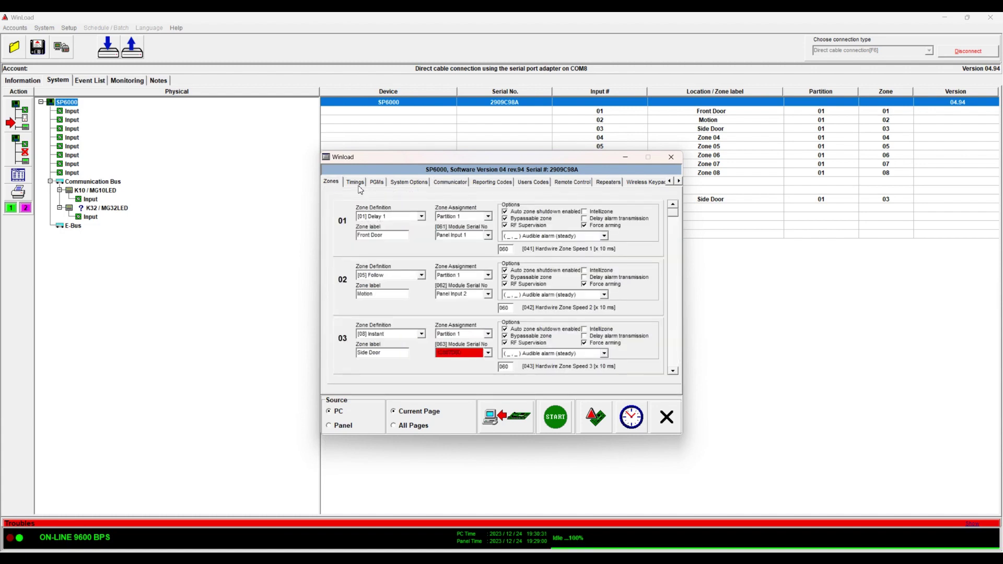